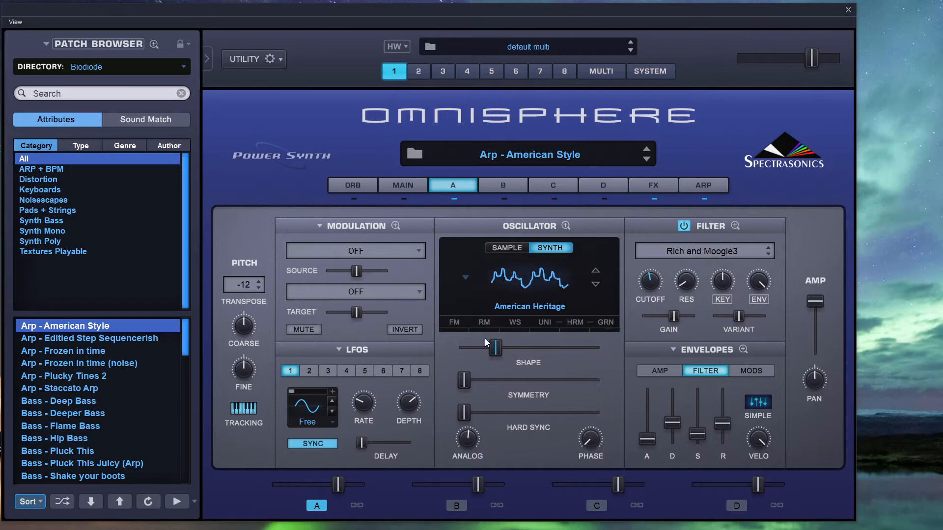
# Step: Lower layer A's oscillator Shape slightly and look over the patch's arpeggiator and effects pages
pyautogui.moveTo(496, 345)
pyautogui.mouseDown()
pyautogui.moveTo(602, 347)
pyautogui.moveTo(474, 338)
pyautogui.moveTo(595, 344)
pyautogui.moveTo(494, 337)
pyautogui.mouseUp()
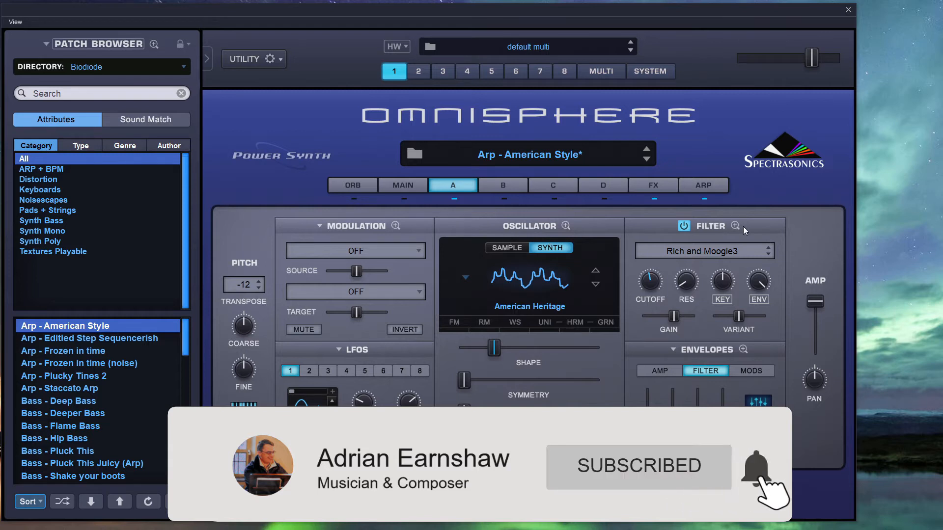
pyautogui.click(713, 189)
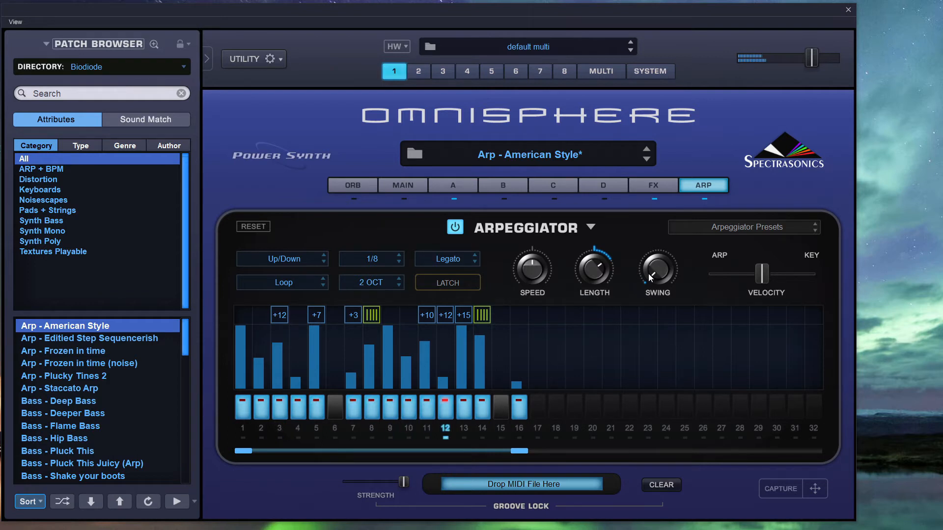
pyautogui.click(676, 188)
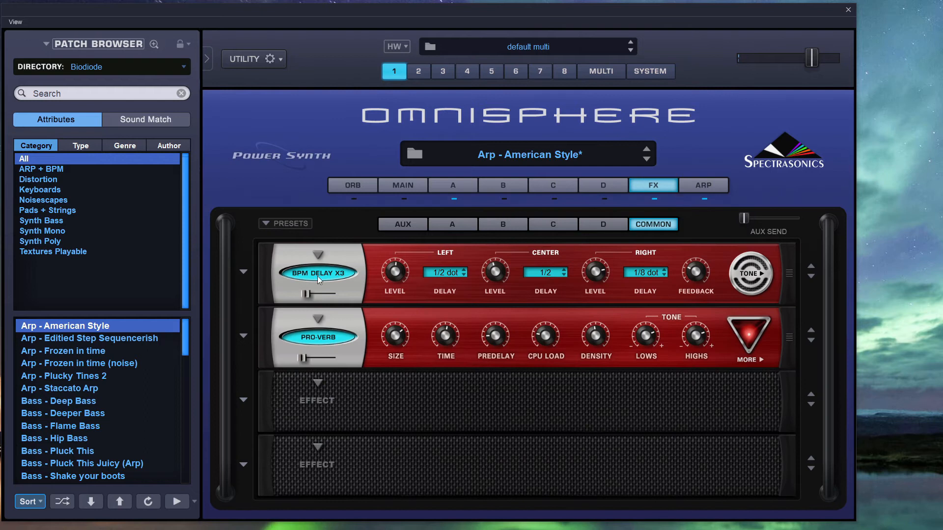
pyautogui.click(453, 188)
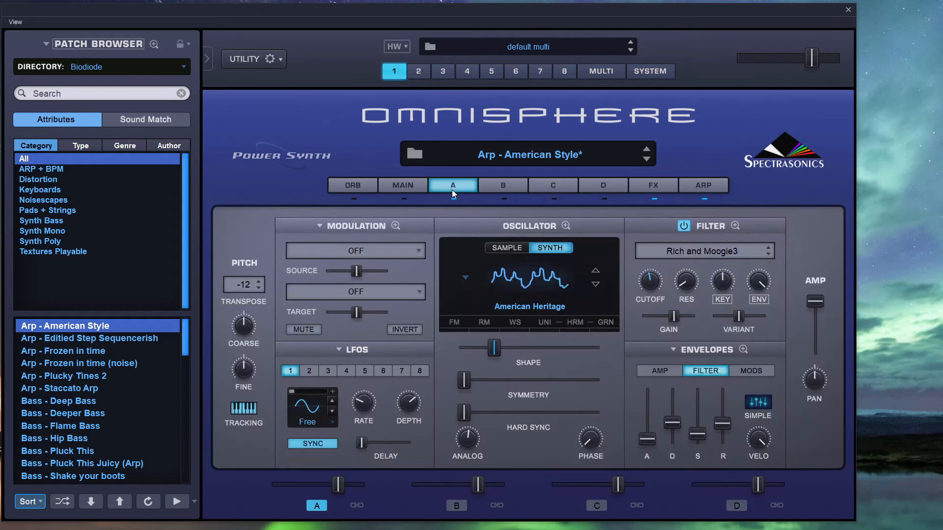
# Step: Reload the Arp - American Style patch by switching to the next patch and back, discarding the edits
pyautogui.click(96, 341)
pyautogui.click(99, 325)
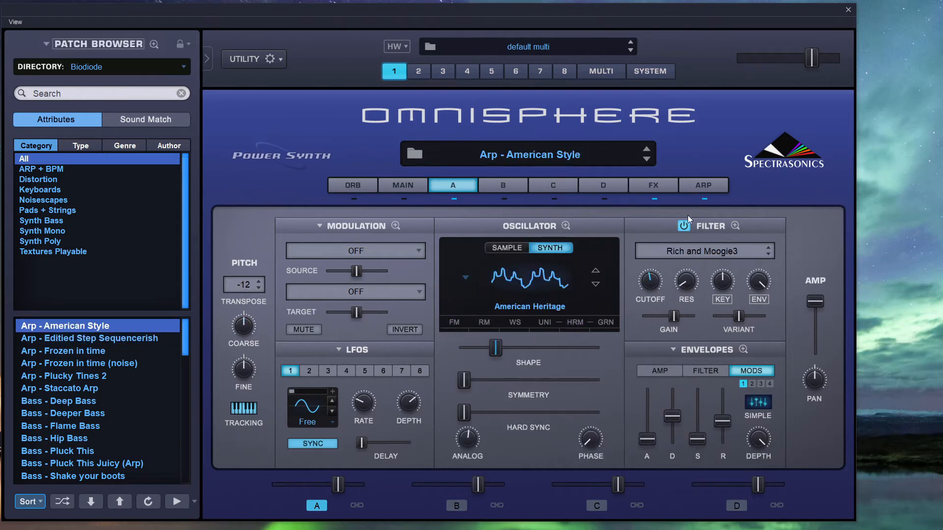
# Step: Retarget the LFO3 routing in layer A's modulation matrix to Arp Length
pyautogui.click(713, 188)
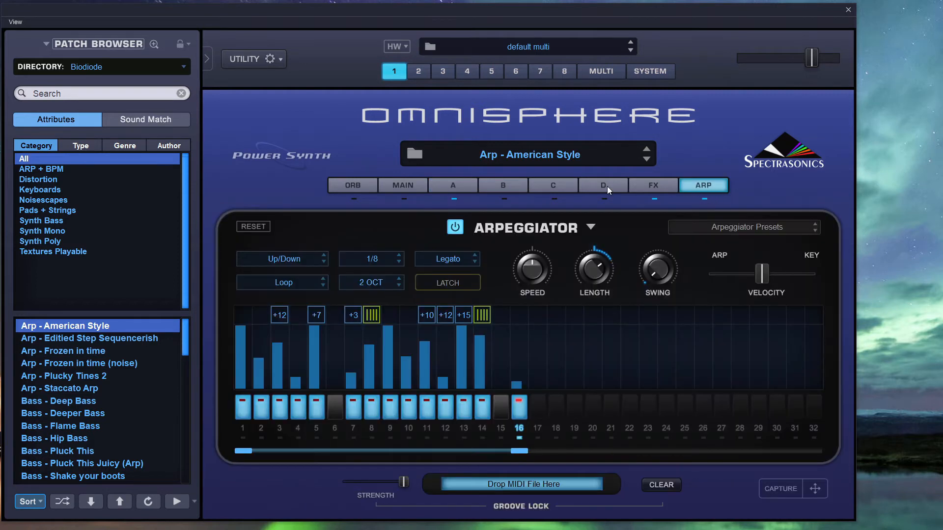
pyautogui.click(412, 184)
pyautogui.click(448, 188)
pyautogui.click(396, 226)
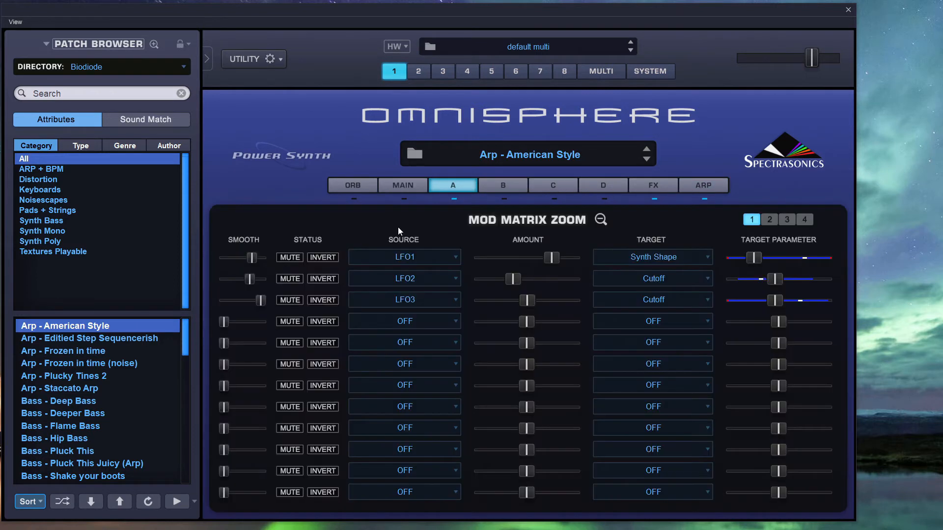
pyautogui.click(670, 297)
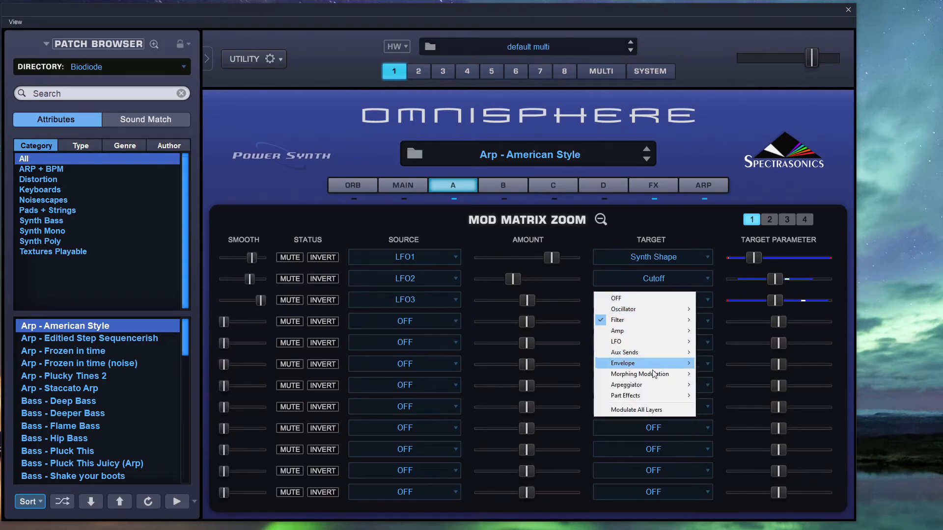
pyautogui.moveTo(654, 386)
pyautogui.click(723, 384)
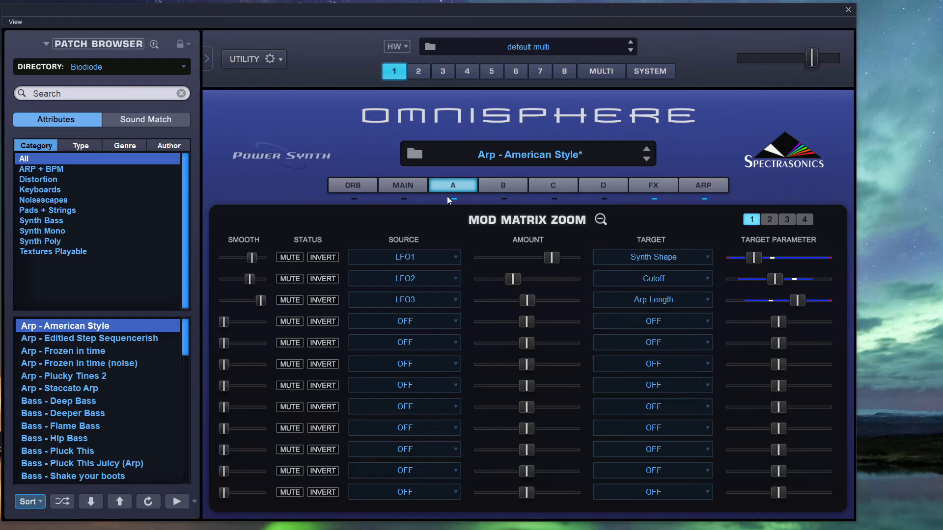
pyautogui.click(596, 223)
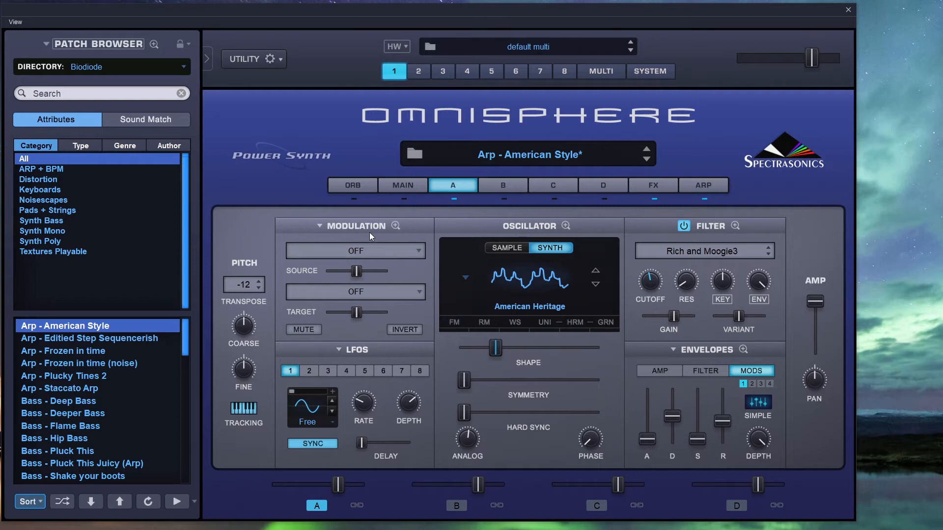
# Step: Examine the sources and targets assigned in layer A's modulation matrix
pyautogui.click(395, 225)
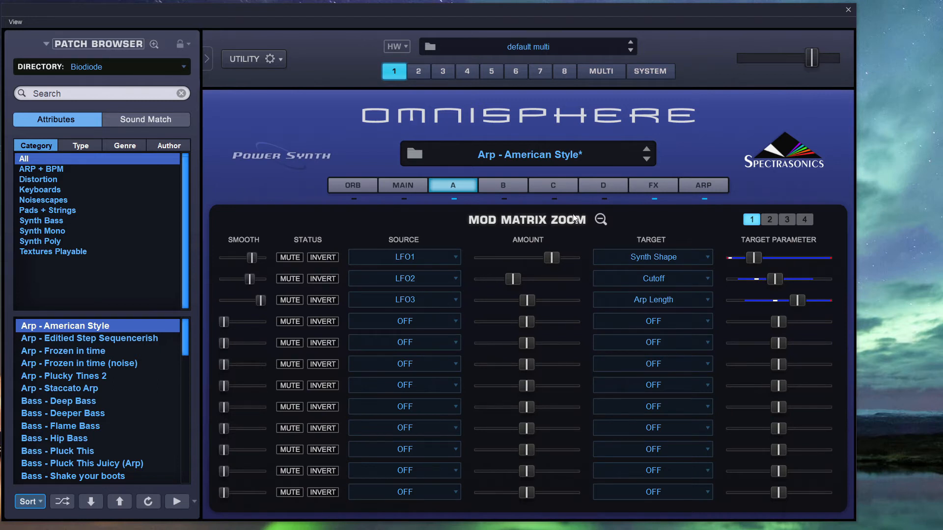
pyautogui.click(600, 220)
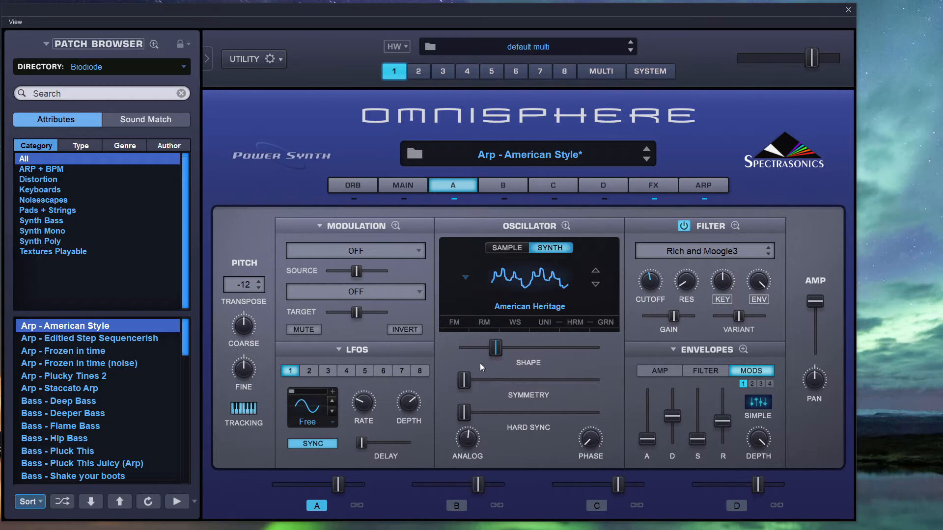
pyautogui.click(395, 226)
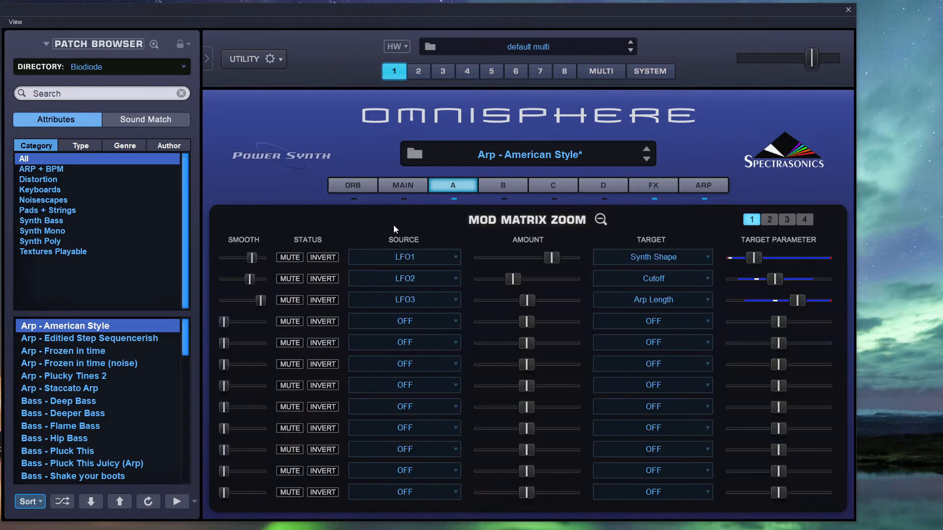
pyautogui.click(595, 219)
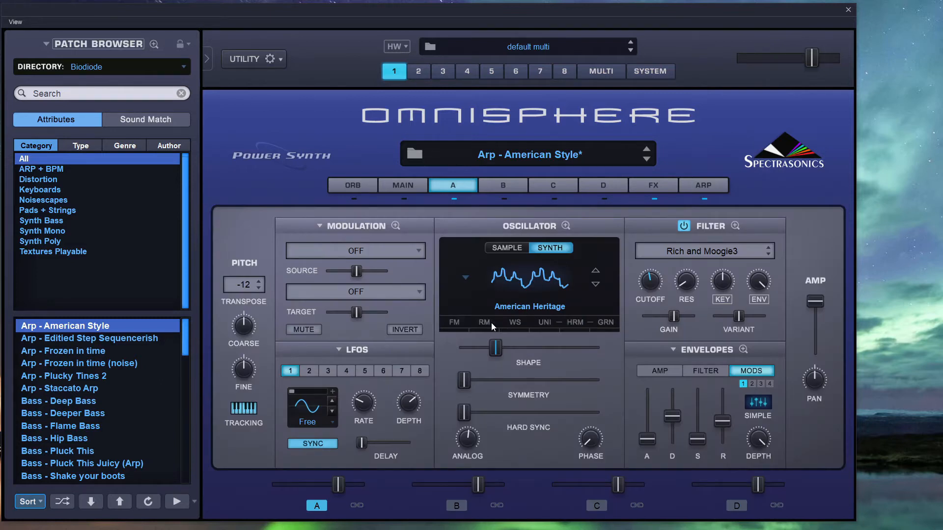
# Step: Modulate the oscillator's Symmetry with an LFO and set the routing's source to LFO1
pyautogui.rightClick(464, 383)
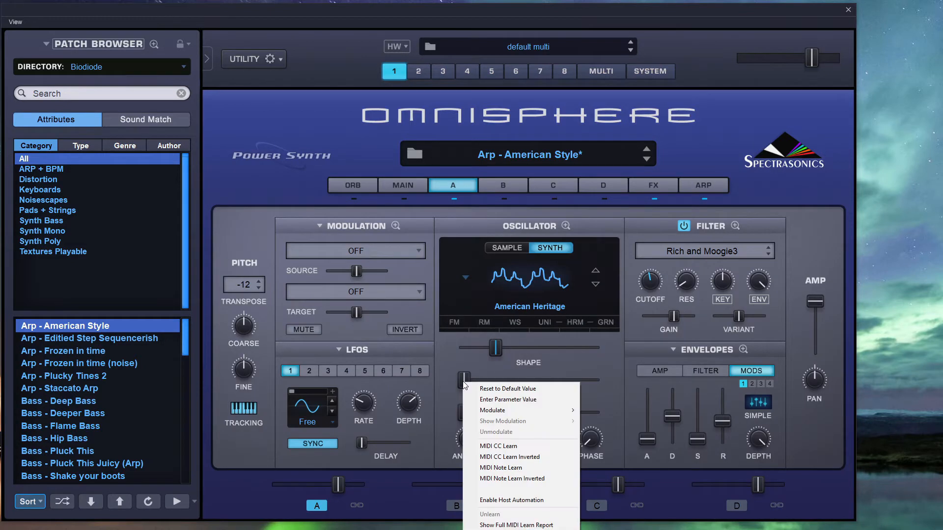
pyautogui.moveTo(536, 413)
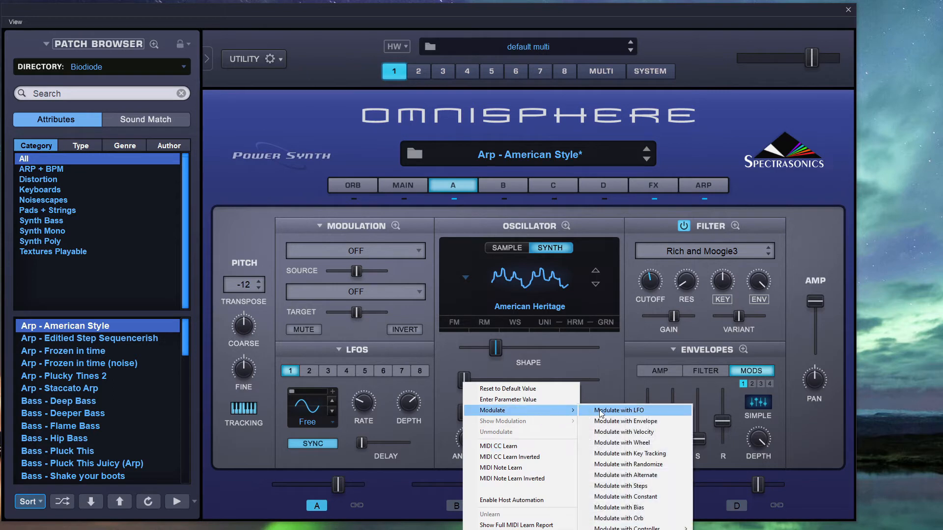
pyautogui.click(613, 413)
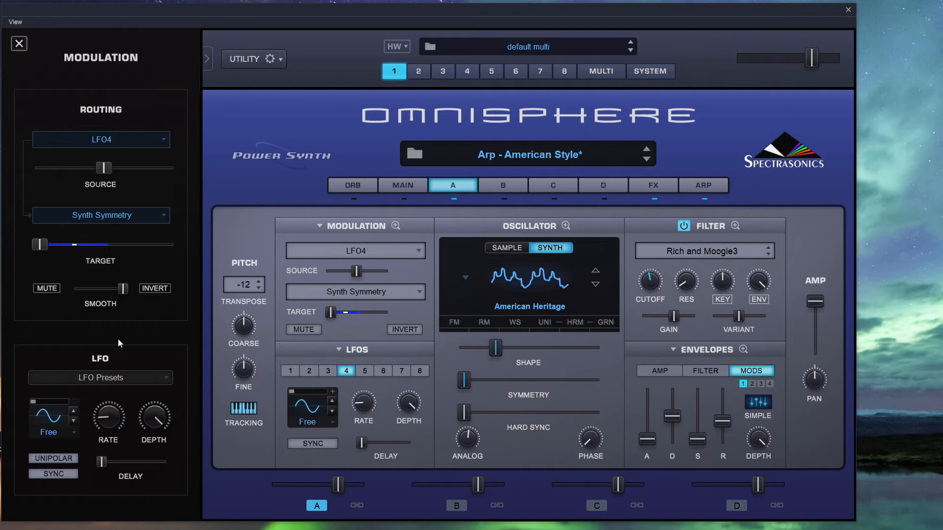
pyautogui.click(149, 139)
pyautogui.click(74, 140)
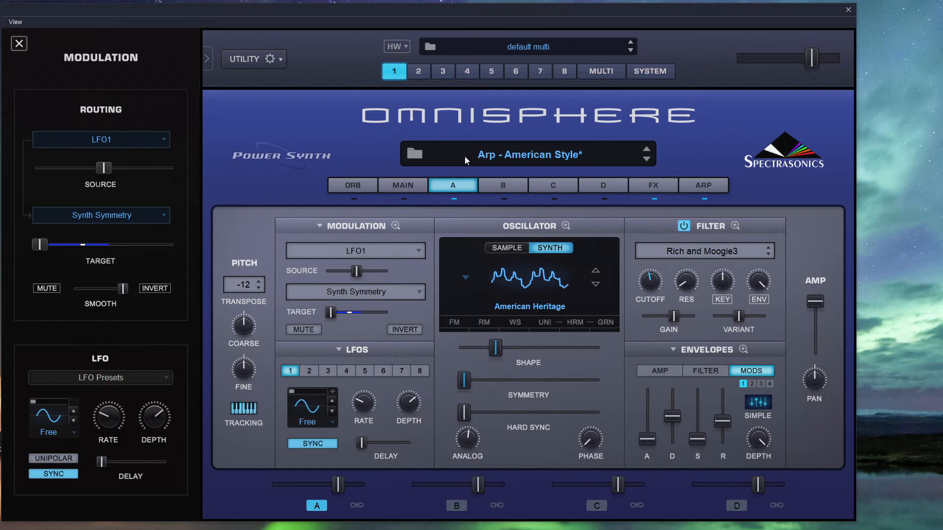
# Step: Raise the Synth Symmetry target parameter in the modulation matrix to about a quarter of its range
pyautogui.click(396, 225)
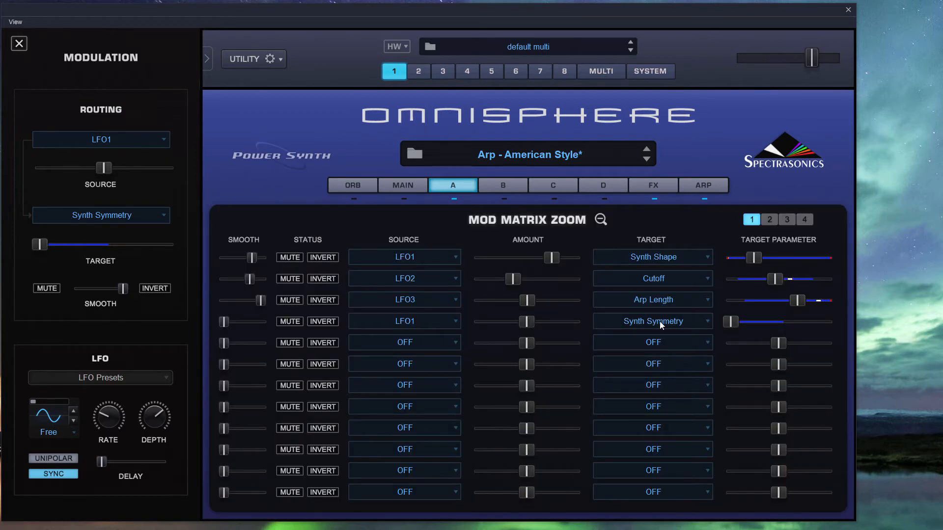
pyautogui.moveTo(731, 322); pyautogui.dragTo(759, 320)
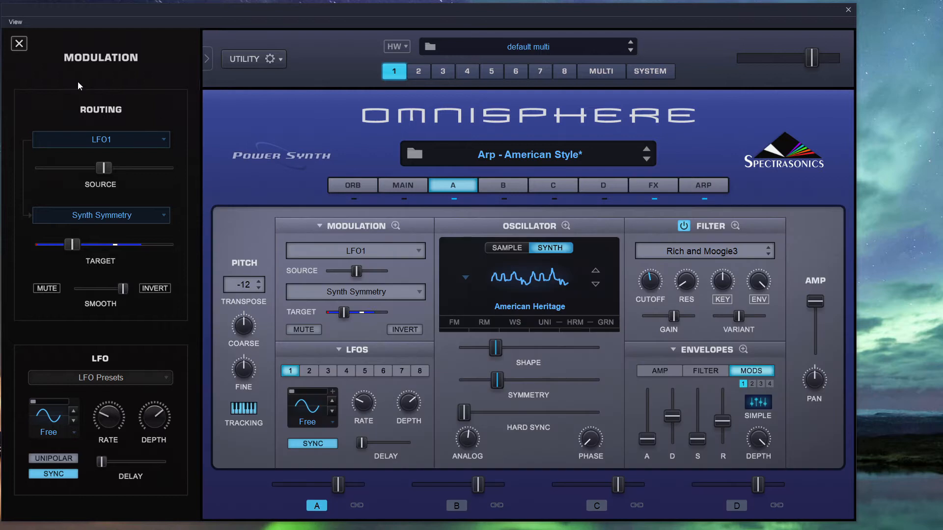
pyautogui.click(17, 44)
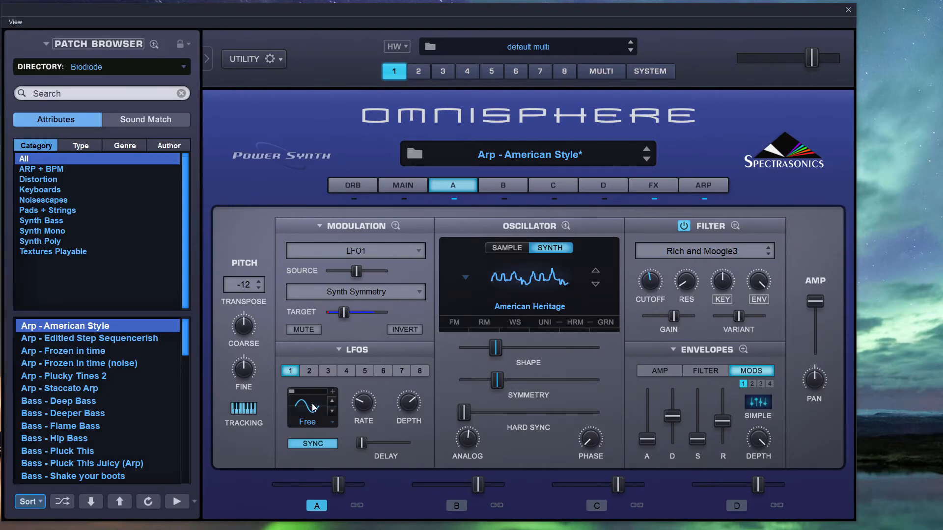
# Step: Change LFO1's waveform to a rising ramp and check its routings in the modulation matrix
pyautogui.click(333, 402)
pyautogui.click(334, 402)
pyautogui.click(332, 401)
pyautogui.click(395, 226)
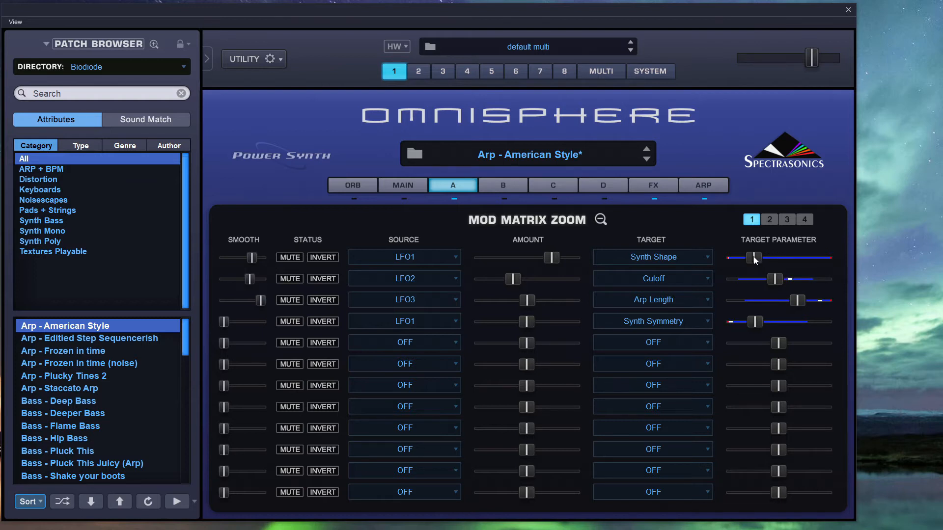
pyautogui.click(601, 220)
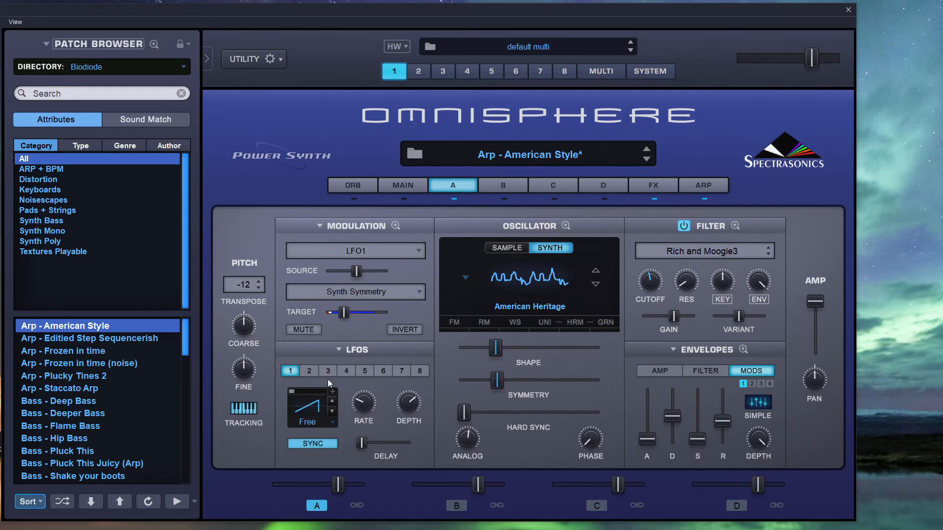
# Step: Switch LFO1's waveform to a sine and raise its Delay to about halfway
pyautogui.click(332, 401)
pyautogui.click(331, 398)
pyautogui.click(331, 401)
pyautogui.moveTo(367, 440); pyautogui.dragTo(388, 441)
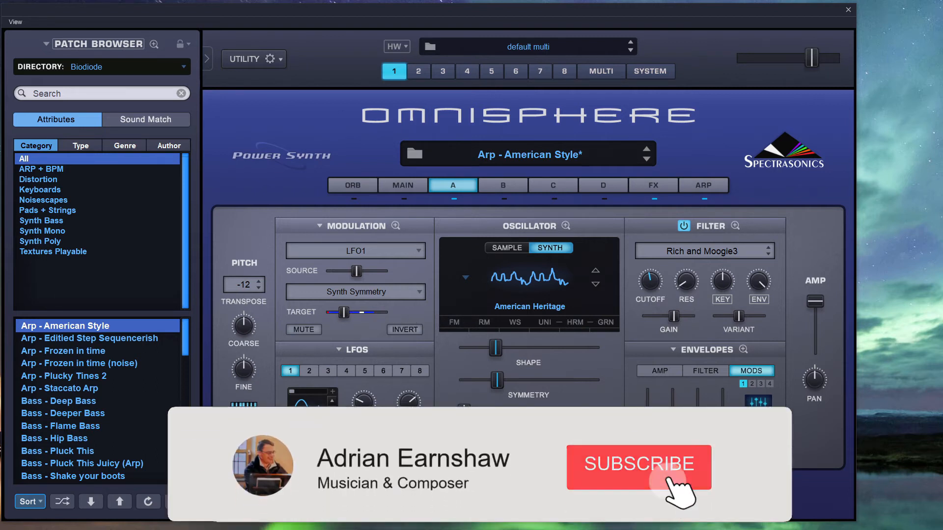
# Step: Try different LFO1 rates, including 32X, and raise the Synth Symmetry target to about a third of its range
pyautogui.moveTo(366, 402); pyautogui.dragTo(366, 402)
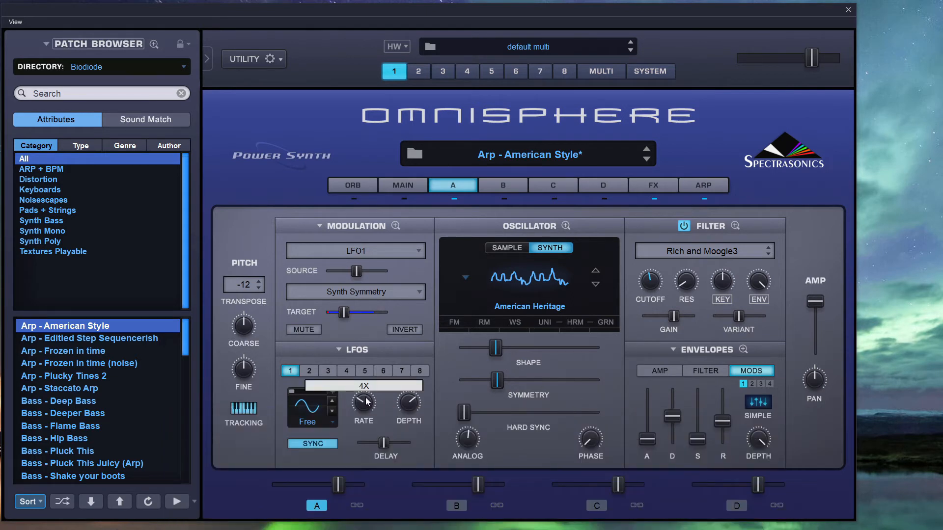
pyautogui.moveTo(365, 403); pyautogui.dragTo(392, 331)
pyautogui.moveTo(343, 314); pyautogui.dragTo(354, 317)
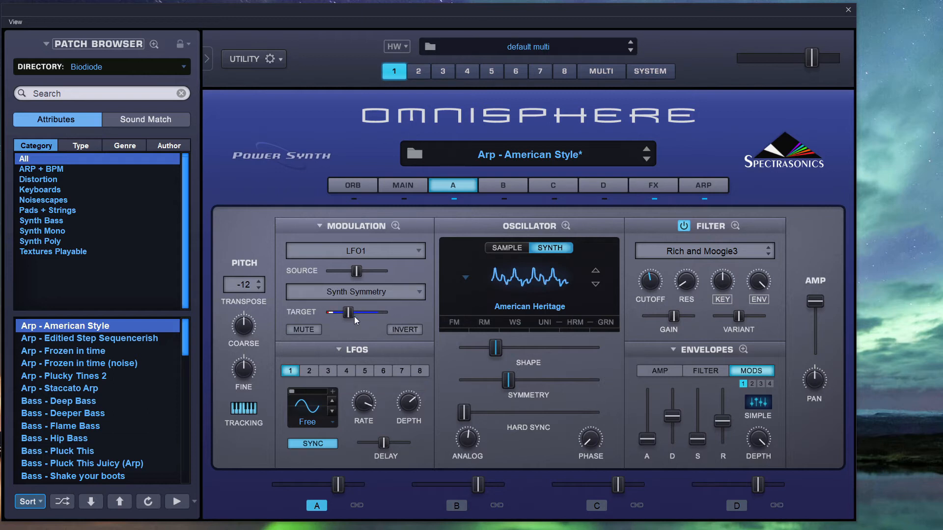
pyautogui.moveTo(363, 404); pyautogui.dragTo(354, 526)
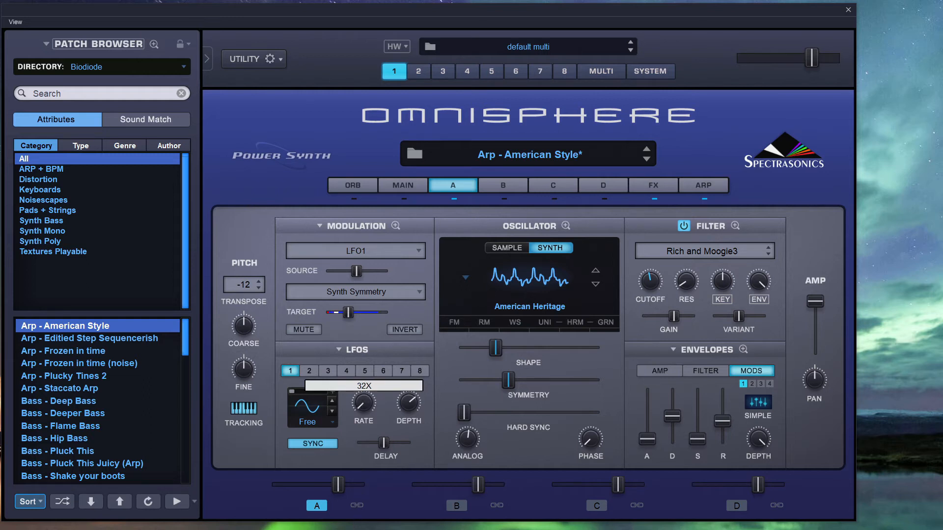
pyautogui.moveTo(367, 411); pyautogui.dragTo(370, 389)
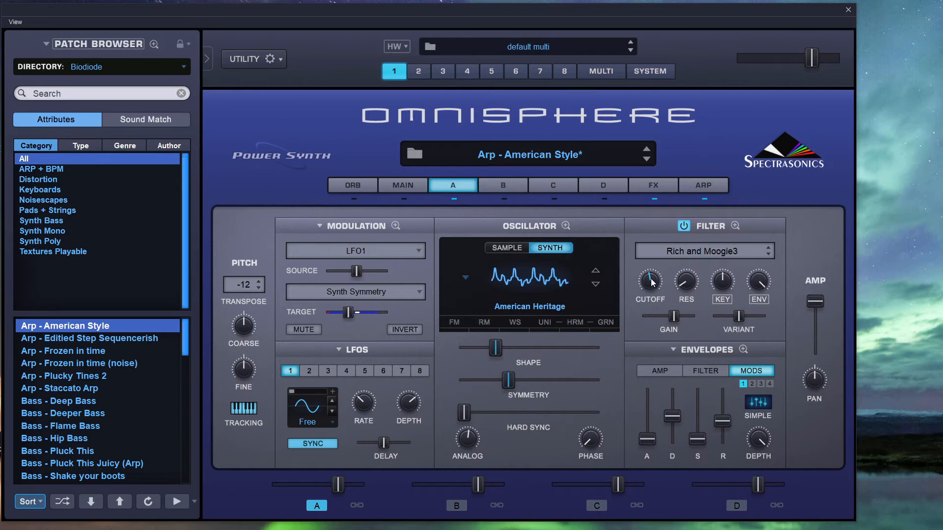
# Step: Show the LFO1 modulation assigned to the oscillator's Shape
pyautogui.rightClick(498, 350)
pyautogui.moveTo(533, 390)
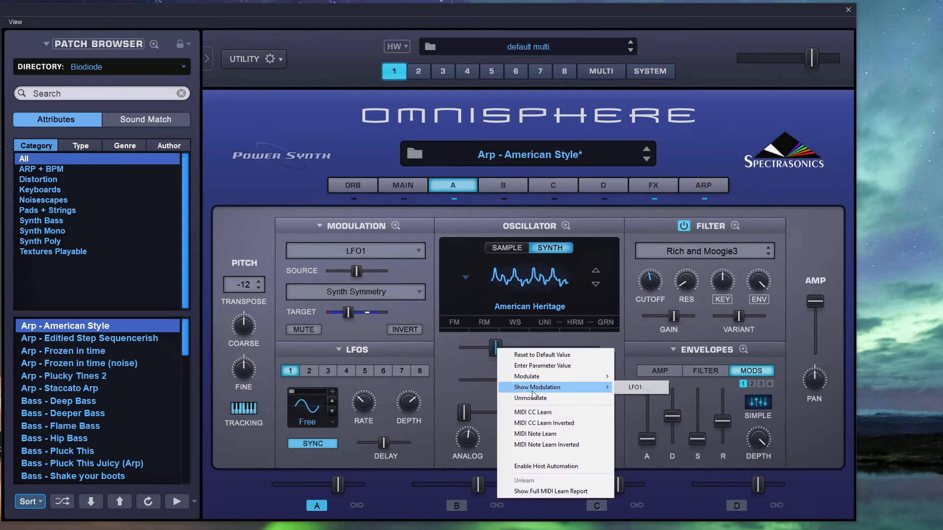
pyautogui.click(640, 387)
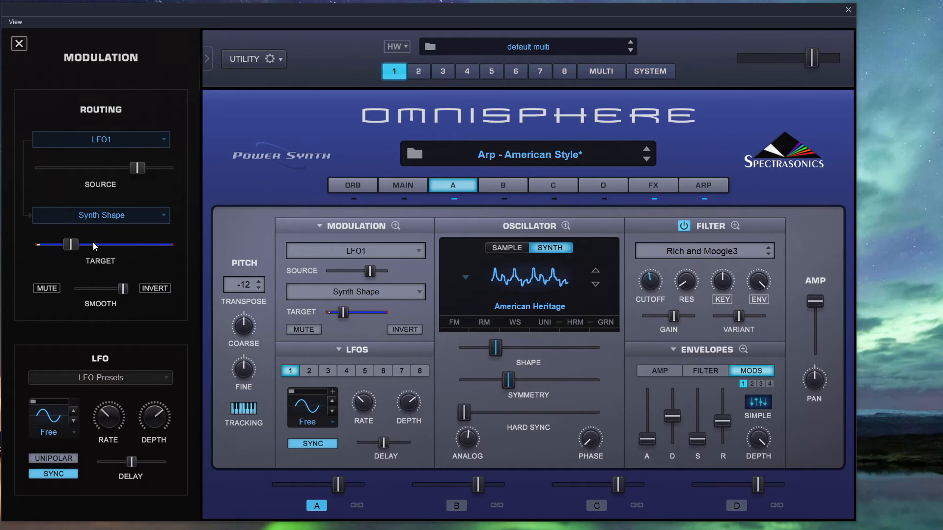
# Step: Vary LFO1's Depth and lower the oscillator's Shape to about a fifth of its range
pyautogui.moveTo(157, 416); pyautogui.dragTo(149, 453)
pyautogui.moveTo(496, 348)
pyautogui.mouseDown()
pyautogui.moveTo(516, 350)
pyautogui.moveTo(493, 348)
pyautogui.mouseUp()
pyautogui.moveTo(149, 420); pyautogui.dragTo(175, 328)
pyautogui.moveTo(492, 354)
pyautogui.mouseDown()
pyautogui.moveTo(654, 366)
pyautogui.moveTo(393, 346)
pyautogui.moveTo(487, 357)
pyautogui.mouseUp()
pyautogui.moveTo(161, 411); pyautogui.dragTo(150, 497)
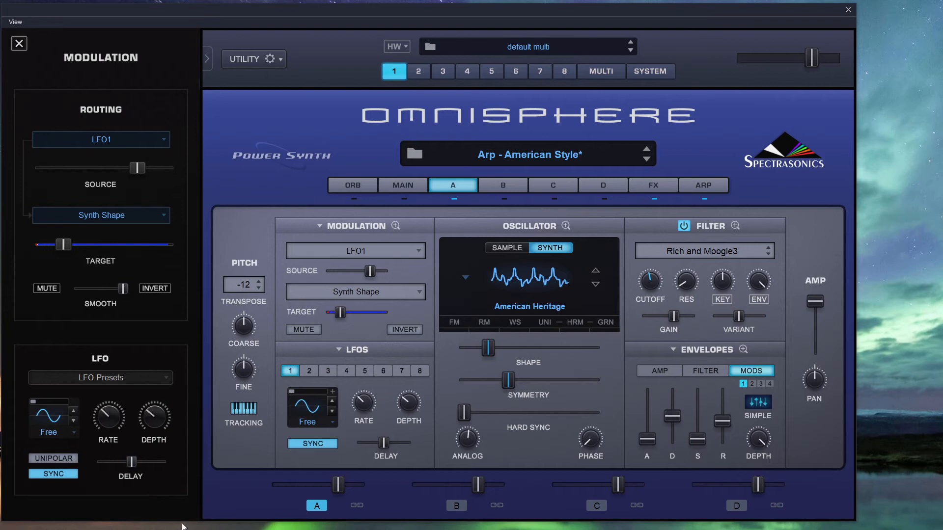
# Step: Apply the Eighth Ramps preset to LFO1 and close the modulation details
pyautogui.click(152, 378)
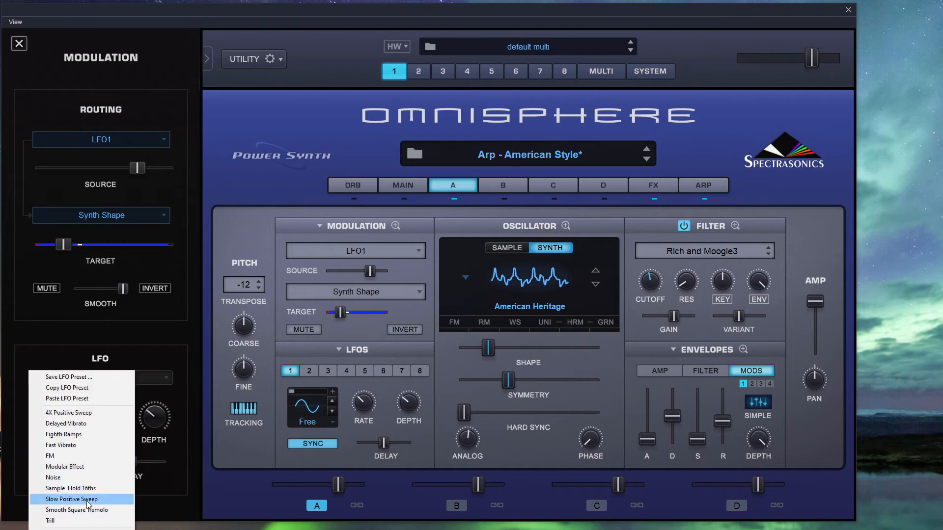
pyautogui.click(93, 437)
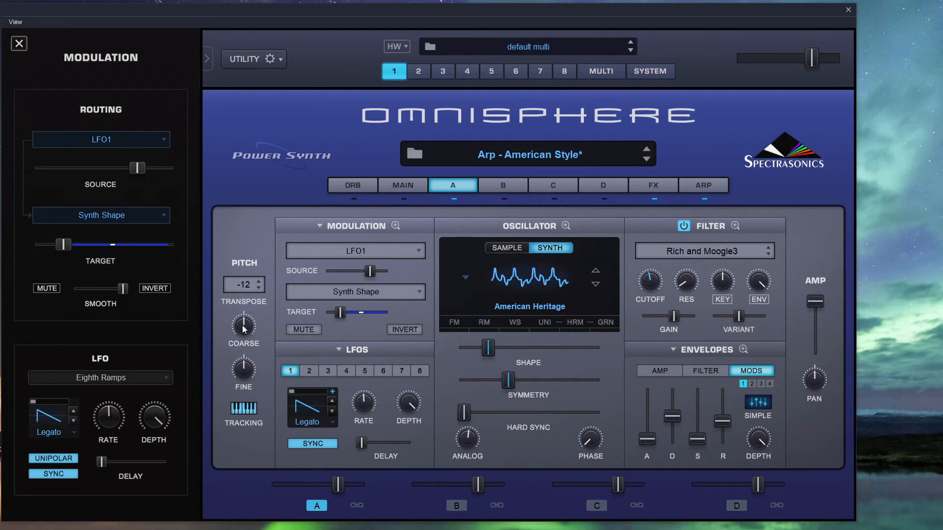
pyautogui.click(20, 43)
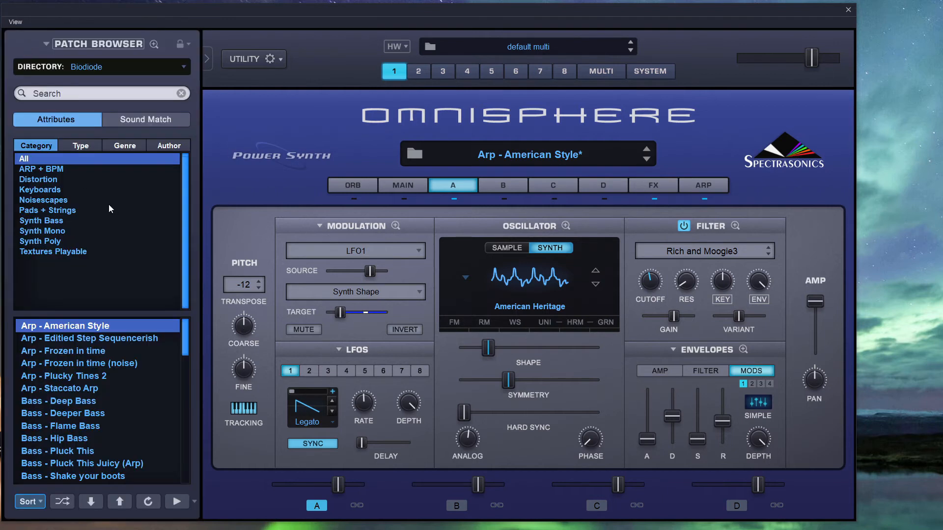
# Step: Restore the original Arp - American Style patch by loading a neighbouring patch and selecting it again
pyautogui.click(57, 338)
pyautogui.click(63, 329)
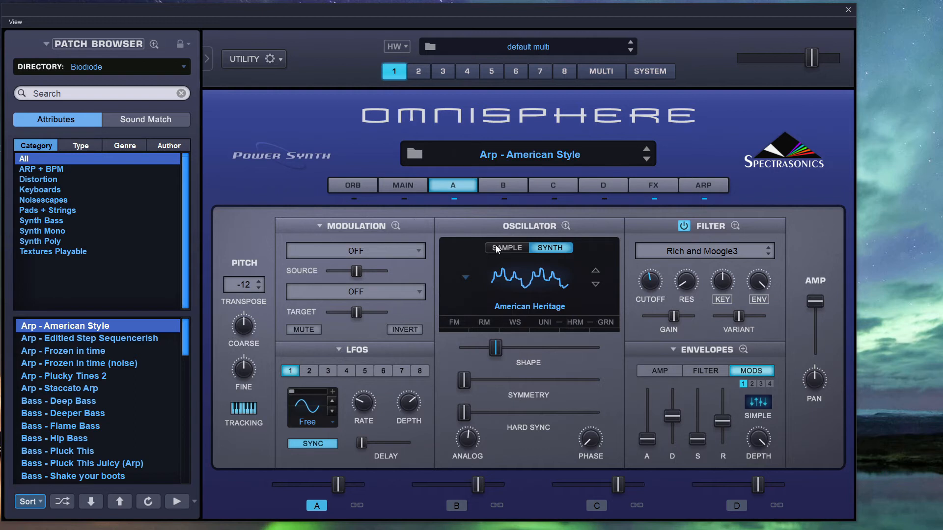
# Step: Route LFO3 to the arpeggiator's Arp Length instead of Cutoff in layer A's modulation matrix, and close the matrix
pyautogui.click(396, 226)
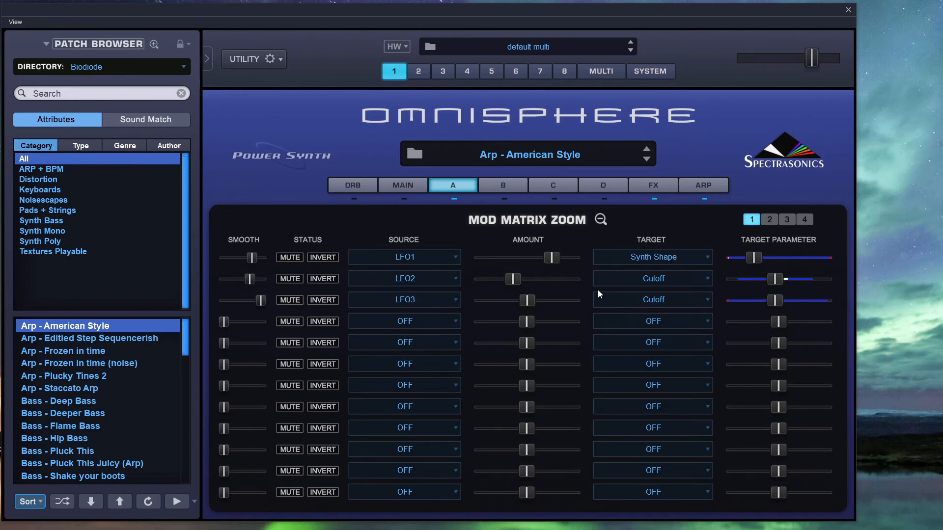
pyautogui.click(691, 304)
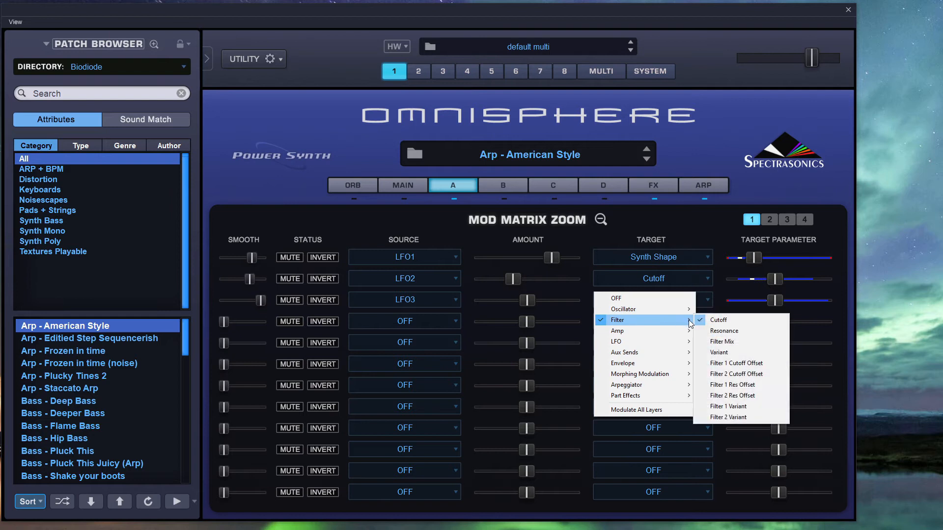
pyautogui.moveTo(653, 383)
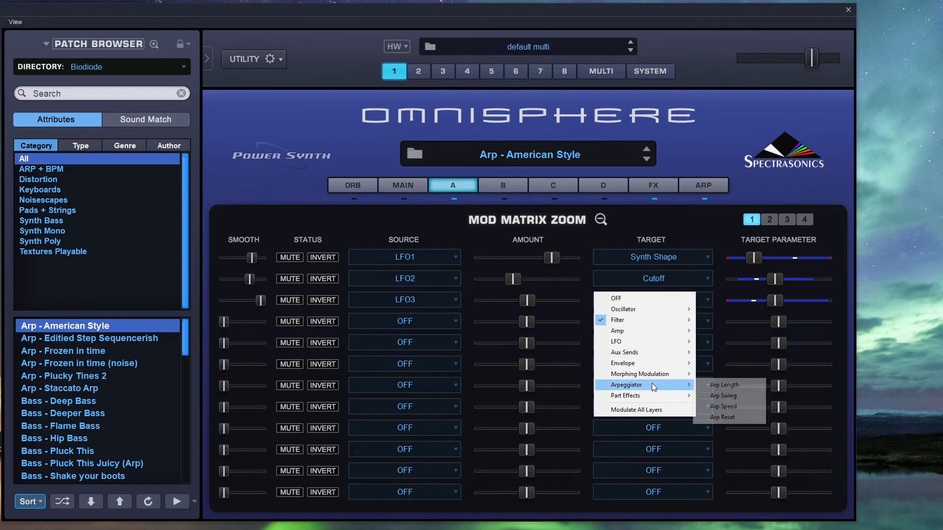
pyautogui.click(734, 386)
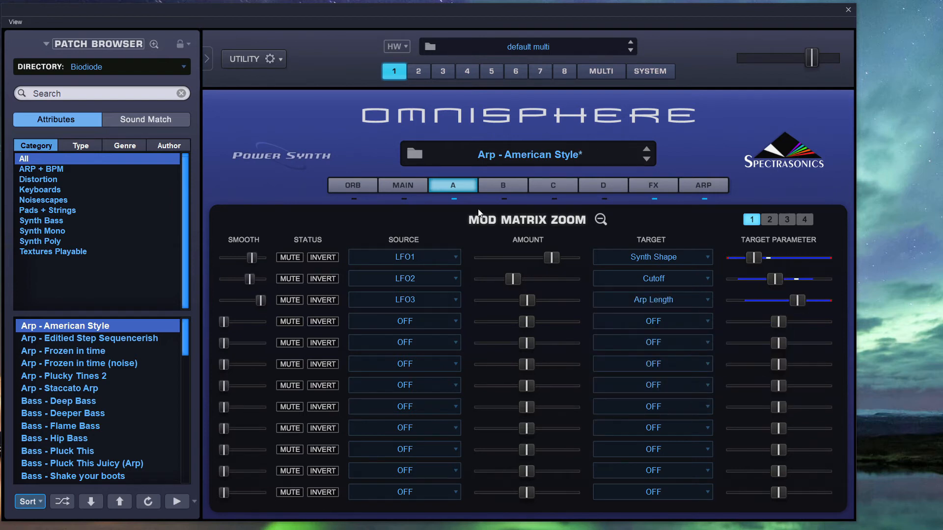
pyautogui.click(601, 220)
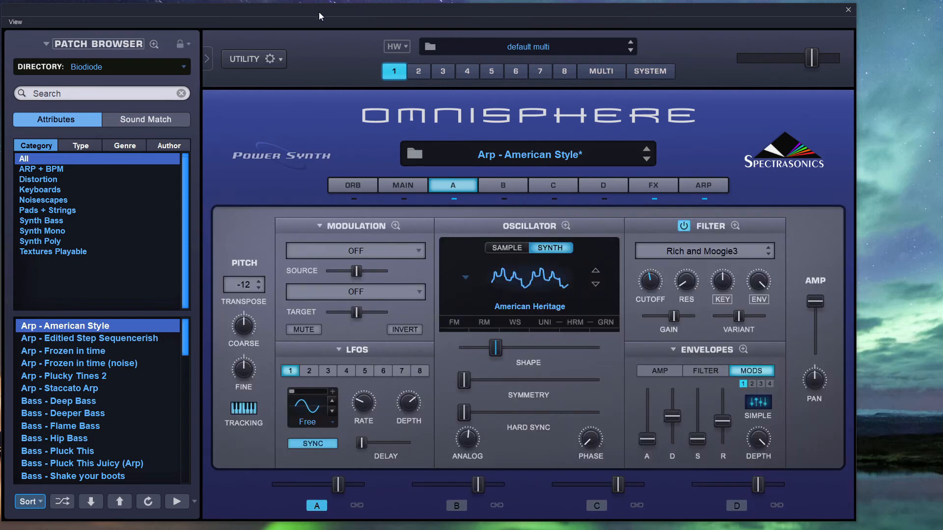
# Step: Quick-save the patch, overwriting the existing Arp - American Style patch
pyautogui.click(267, 57)
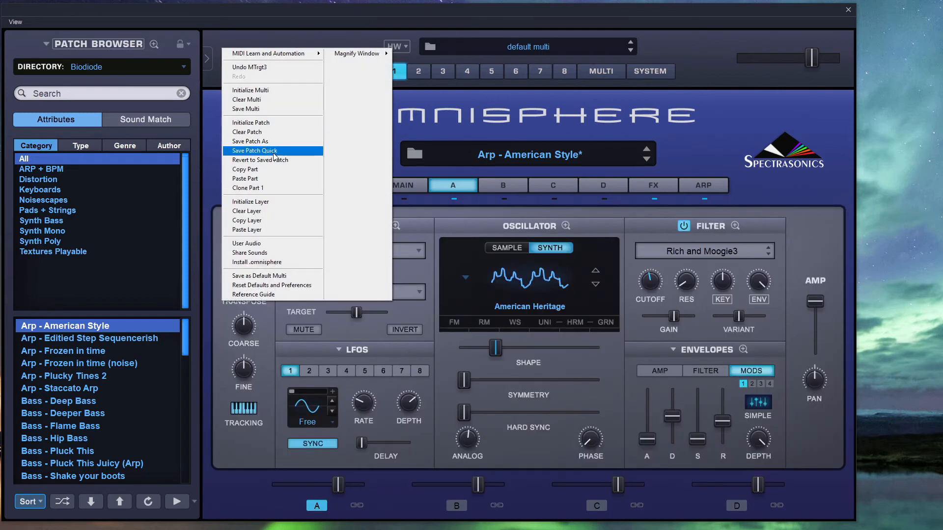
pyautogui.click(362, 154)
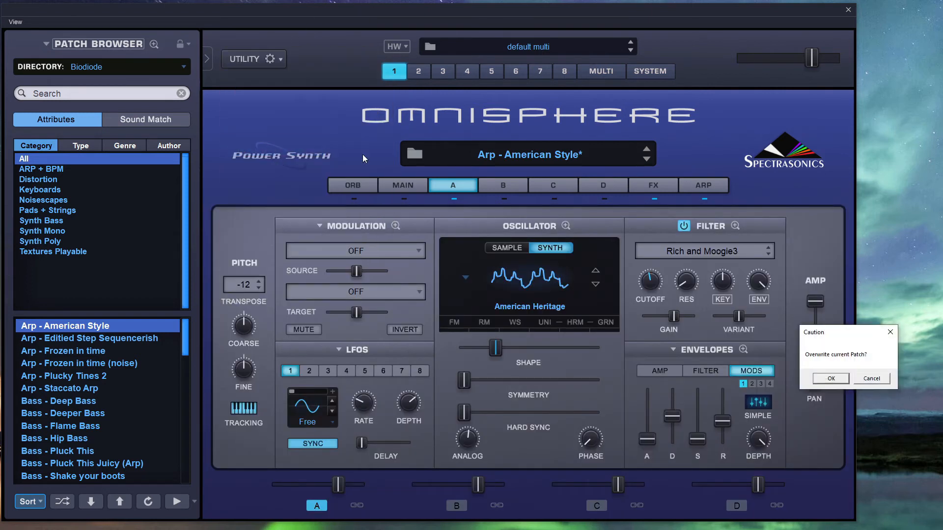
pyautogui.click(831, 379)
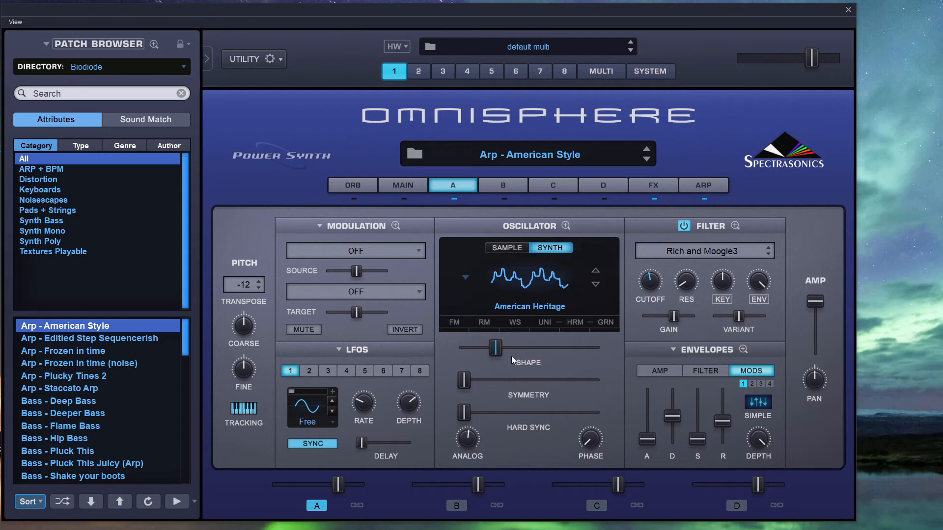
# Step: Show the LFO1 modulation details for layer A's oscillator Shape
pyautogui.click(396, 227)
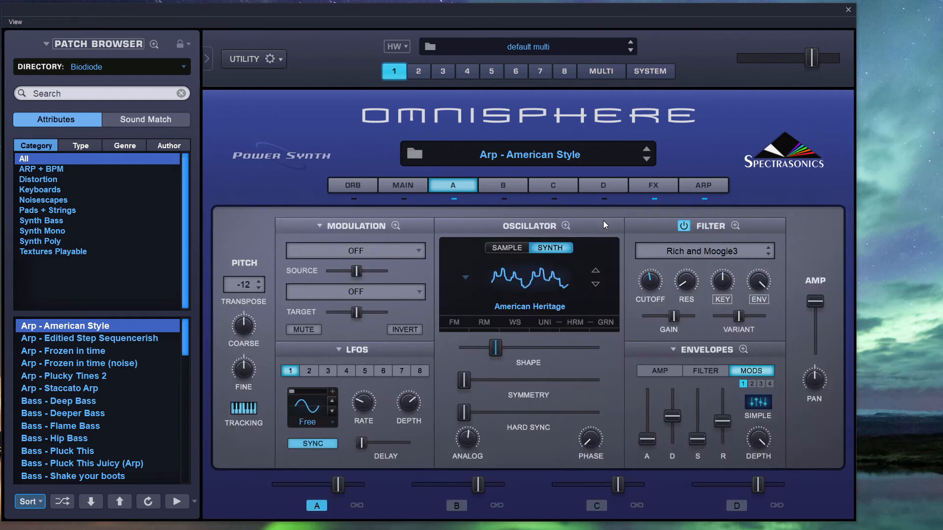
pyautogui.click(601, 220)
pyautogui.rightClick(498, 347)
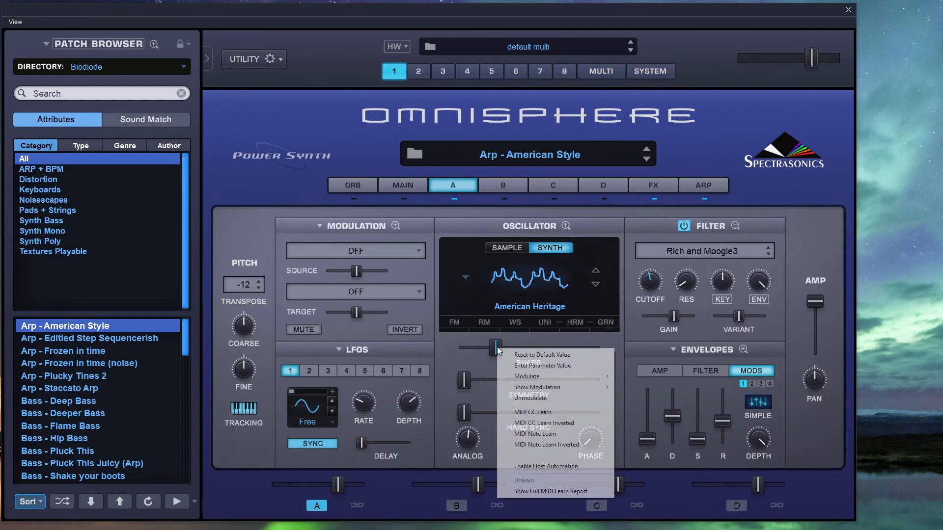
pyautogui.moveTo(546, 377)
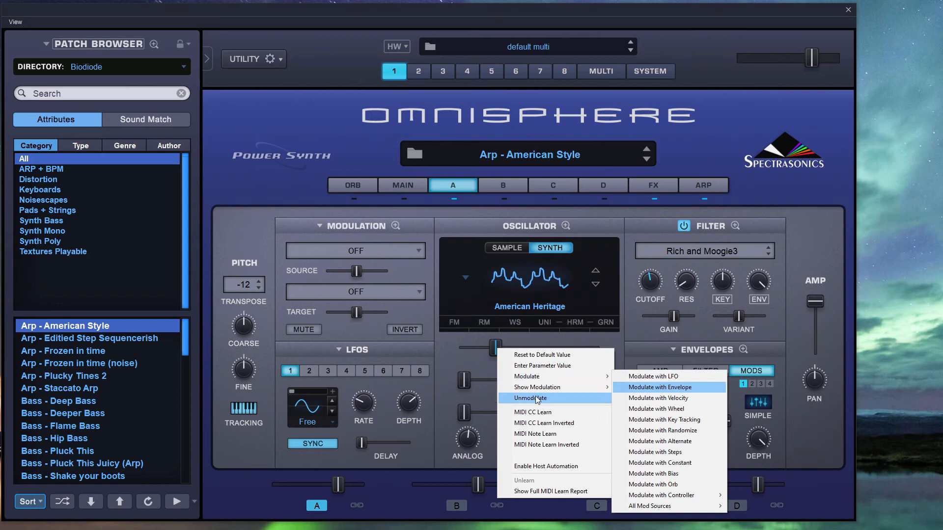
pyautogui.click(634, 388)
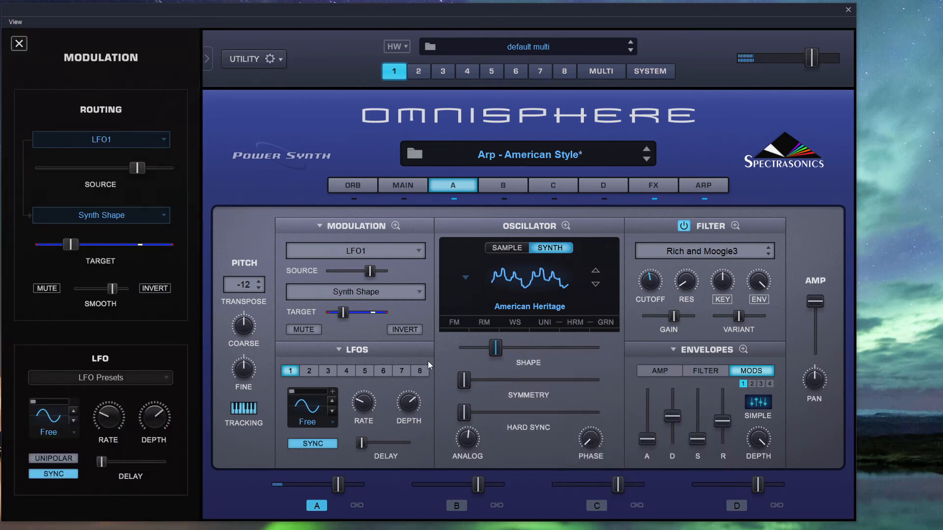
# Step: Mute the LFO2 and LFO3 routings in the modulation matrix and return to the layer's main controls
pyautogui.click(396, 225)
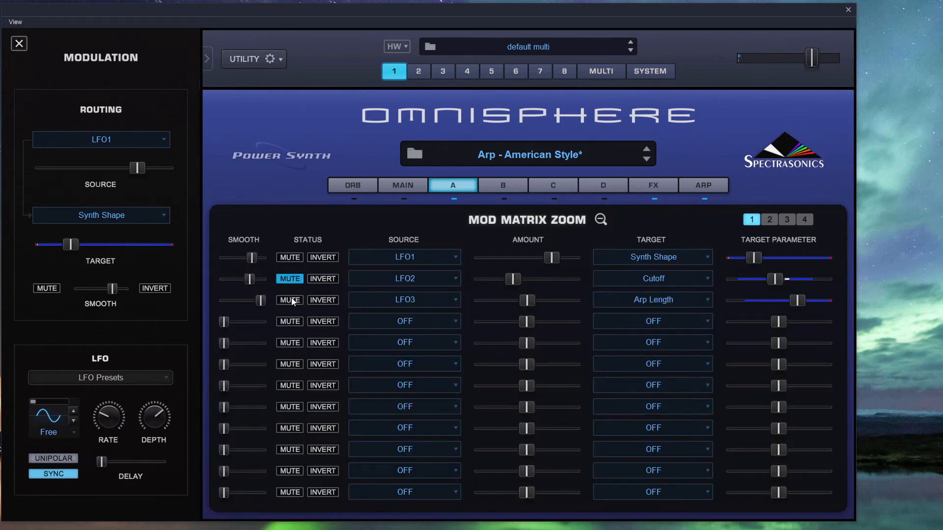
pyautogui.click(600, 220)
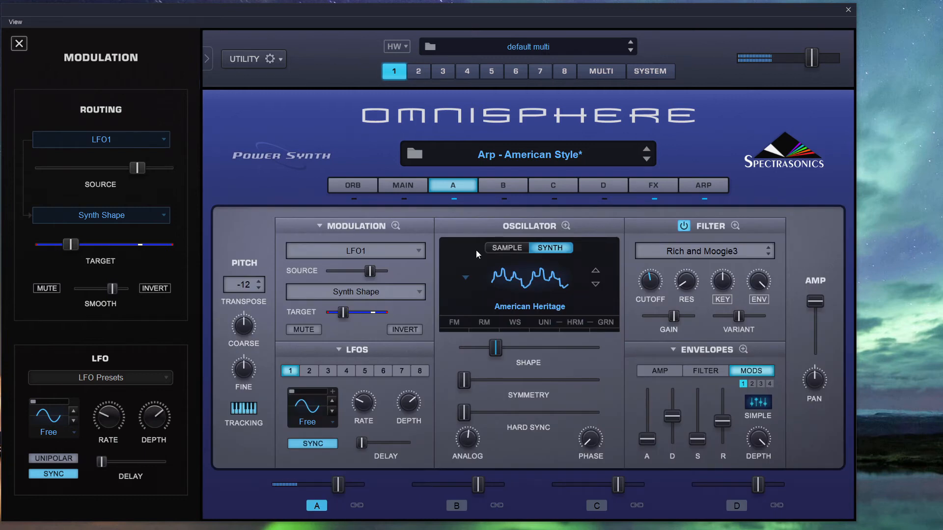
# Step: With the modulation matrix open, remove all smoothing from the LFO1 routing and raise it to about three quarters of its range
pyautogui.click(395, 226)
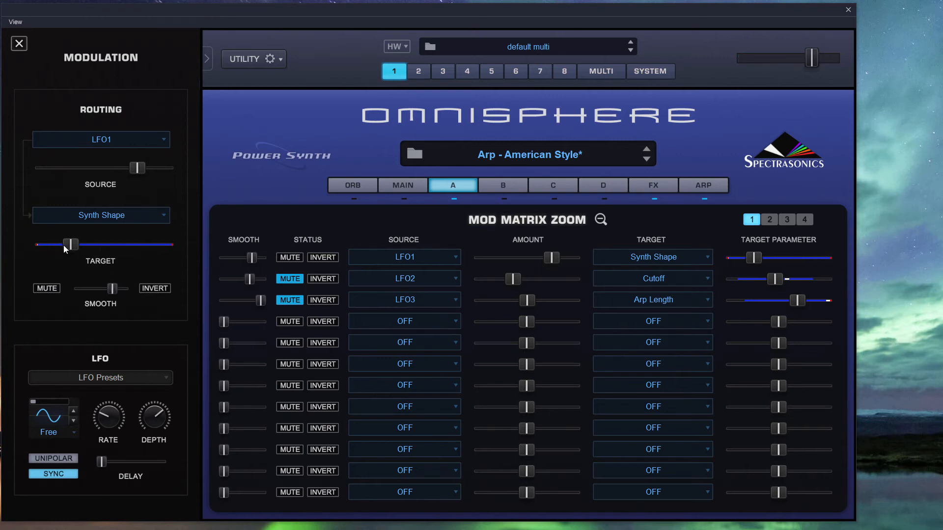
pyautogui.moveTo(112, 294); pyautogui.dragTo(63, 288)
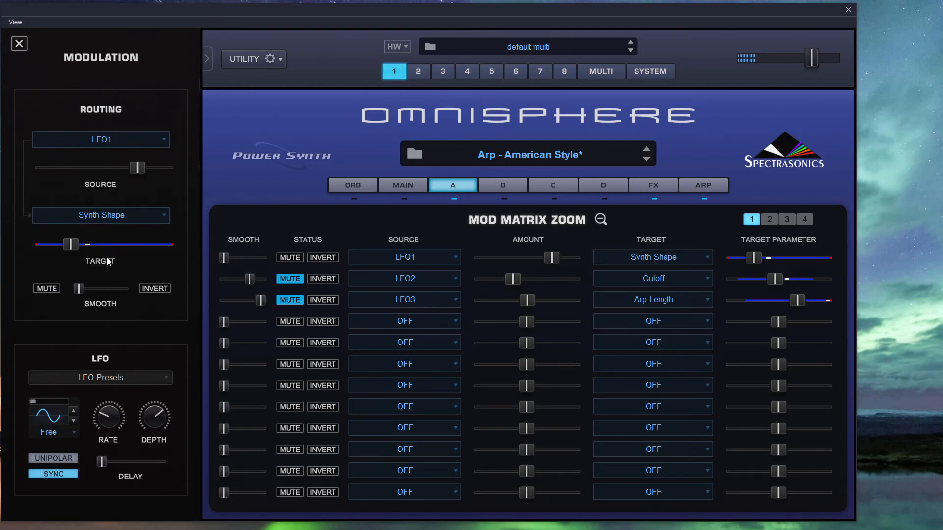
pyautogui.moveTo(84, 286); pyautogui.dragTo(120, 290)
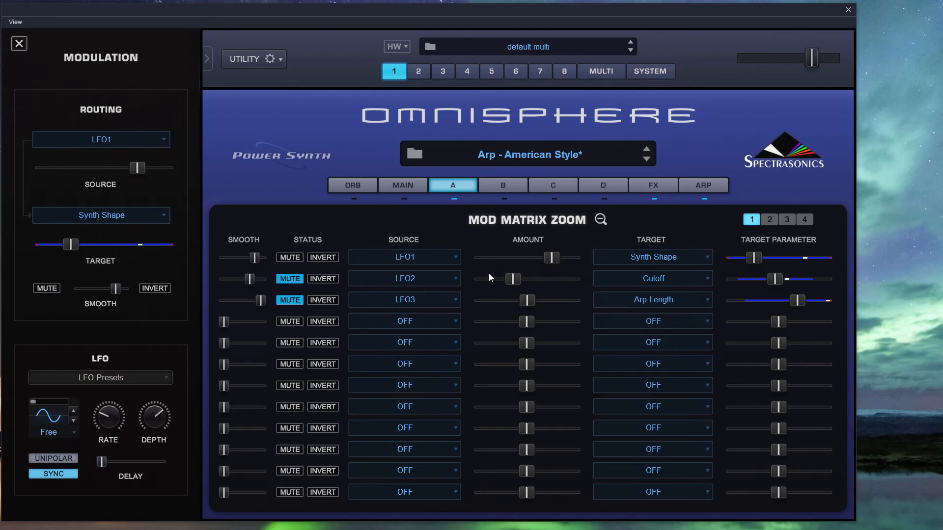
# Step: Compare the sound with LFO1 muted and unmuted, then leave LFO1 muted and LFO2 active and close the modulation matrix
pyautogui.click(288, 258)
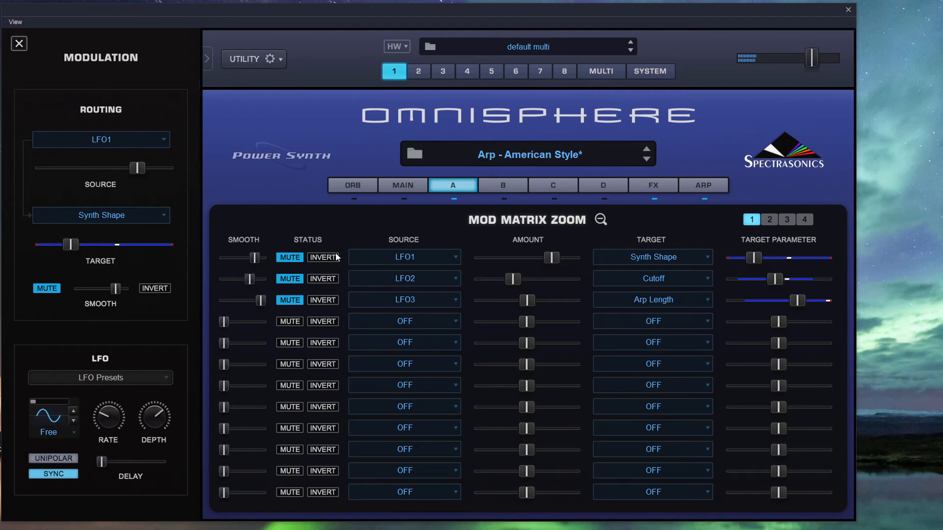
pyautogui.click(291, 258)
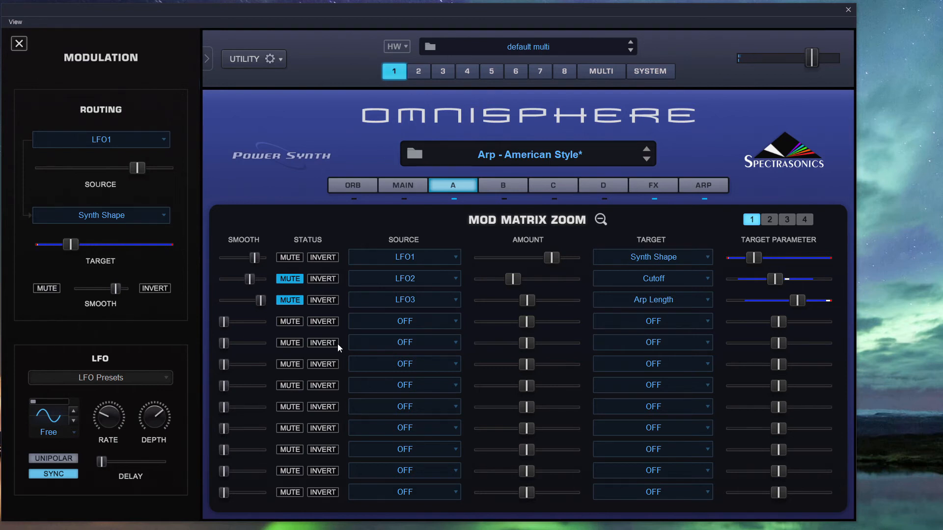
pyautogui.click(292, 257)
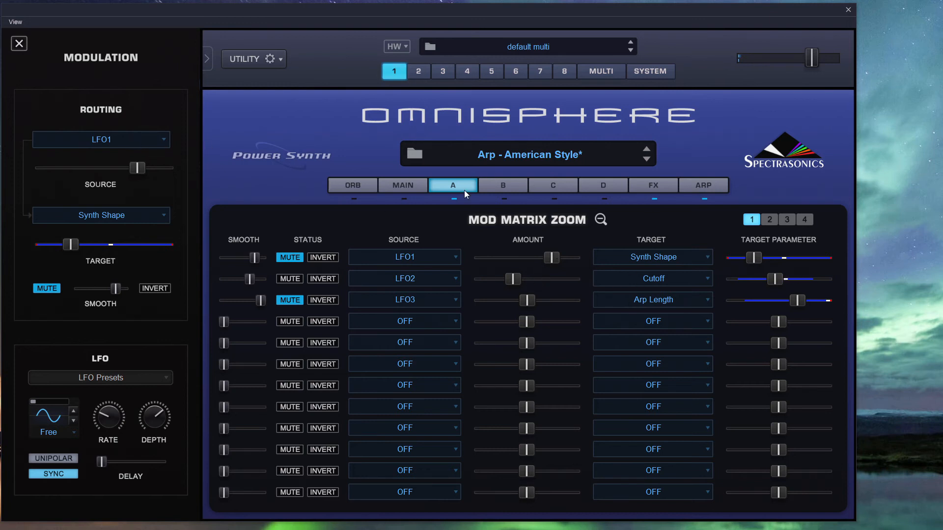
pyautogui.click(600, 219)
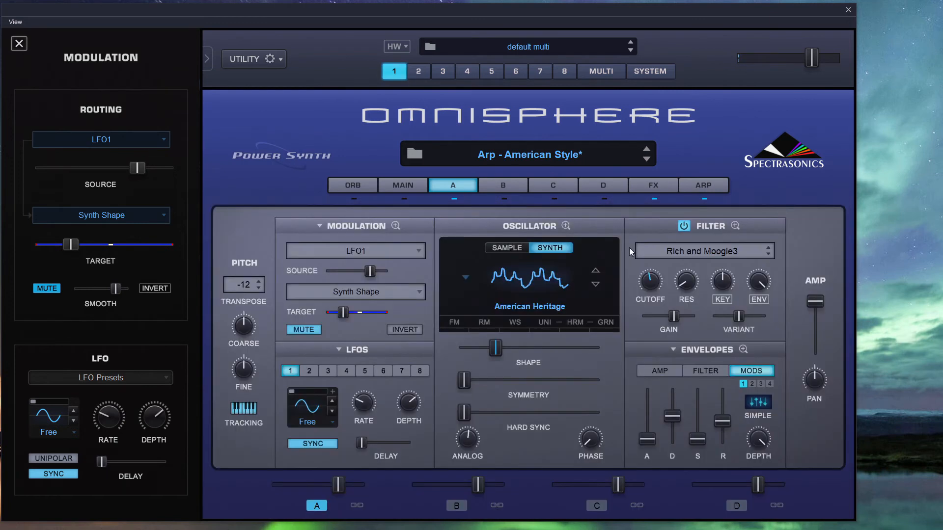
# Step: Show the LFO2 modulation of the filter's Cutoff and lower the Cutoff to about a quarter of its range
pyautogui.rightClick(649, 281)
pyautogui.moveTo(751, 323)
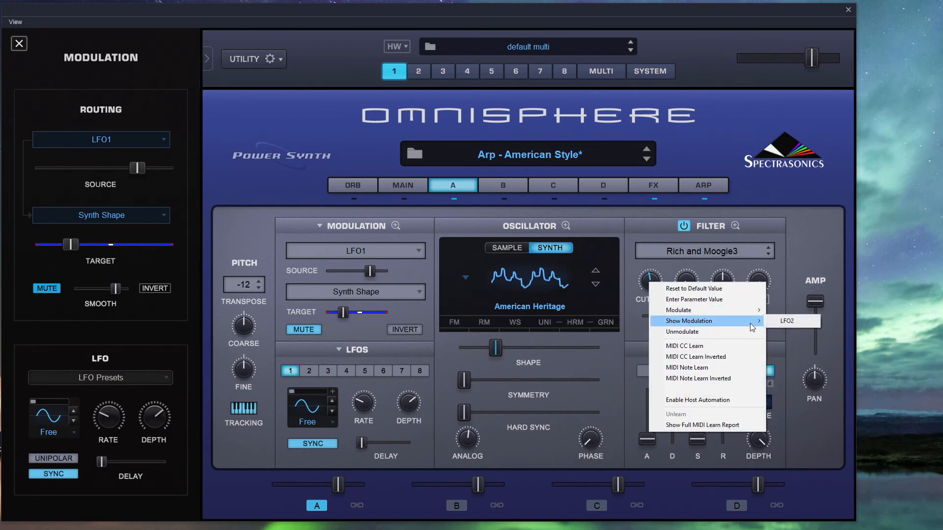
pyautogui.click(787, 322)
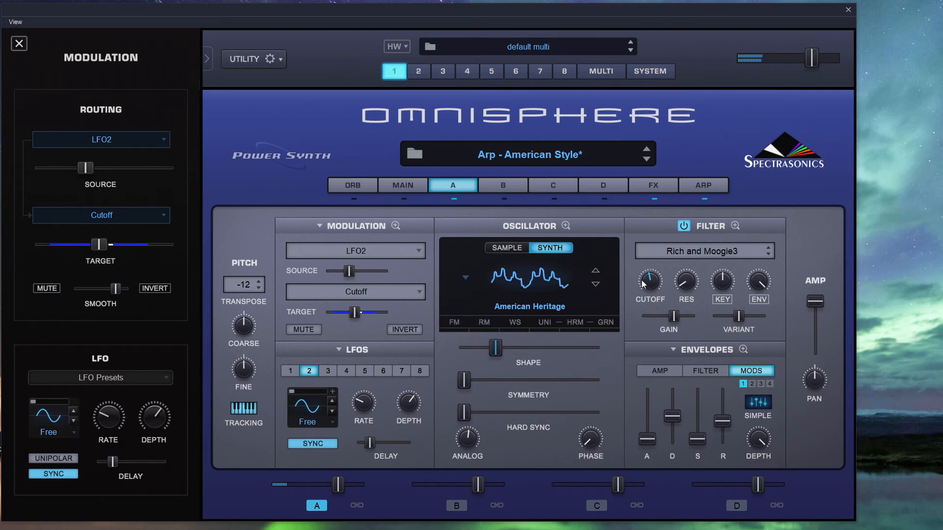
pyautogui.moveTo(650, 280); pyautogui.dragTo(642, 299)
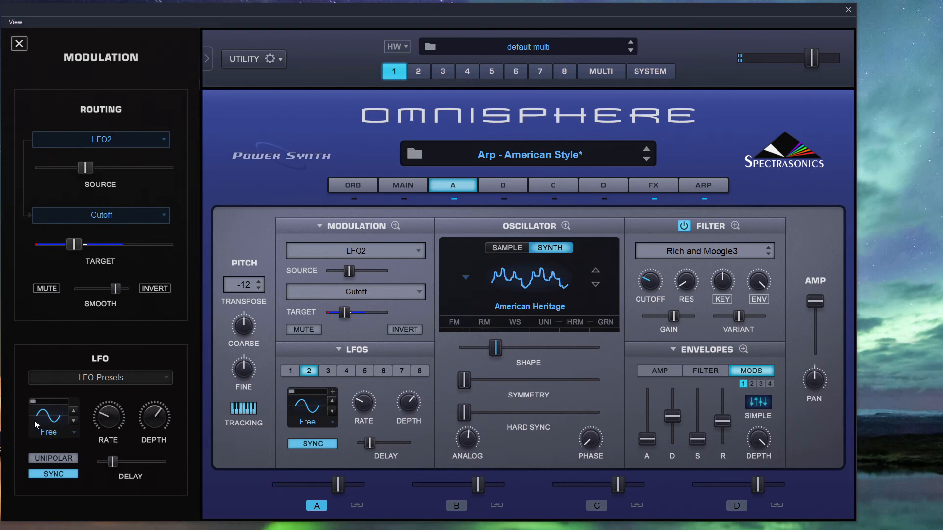
# Step: Cycle through LFO2's waveforms, settle on the rounded square wave, and briefly switch its Unipolar mode on and off
pyautogui.click(73, 412)
pyautogui.click(73, 412)
pyautogui.click(73, 412)
pyautogui.click(73, 412)
pyautogui.click(73, 421)
pyautogui.click(73, 421)
pyautogui.click(72, 413)
pyautogui.click(73, 411)
pyautogui.click(57, 458)
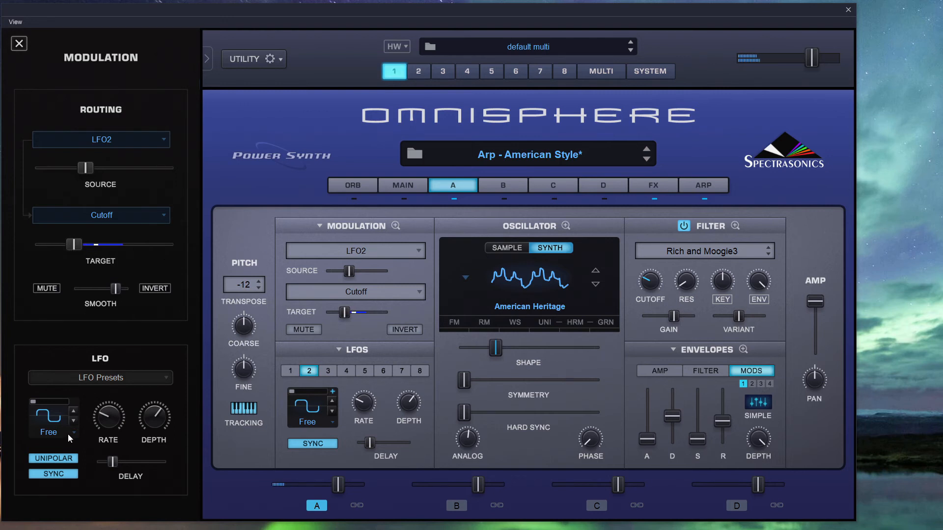
pyautogui.click(59, 462)
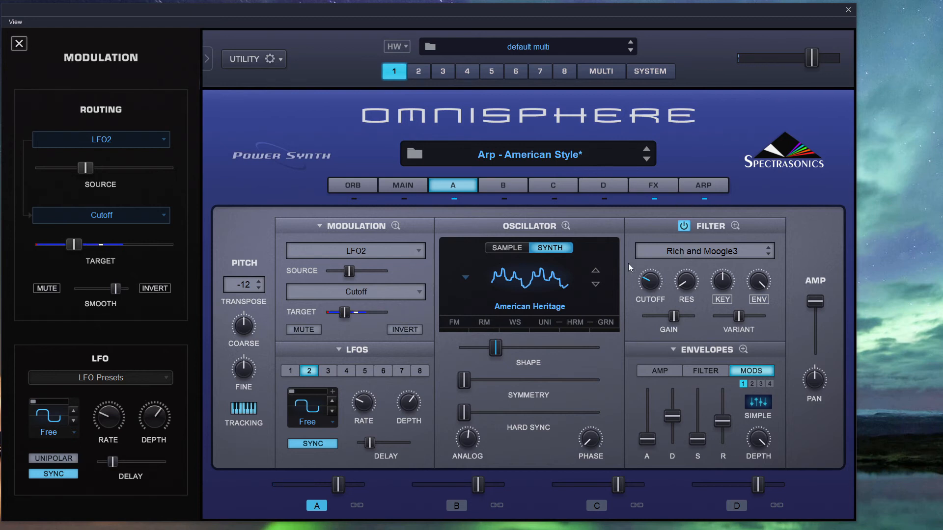
# Step: Mute the LFO2 routing and unmute the LFO3 routing in the modulation matrix
pyautogui.click(395, 225)
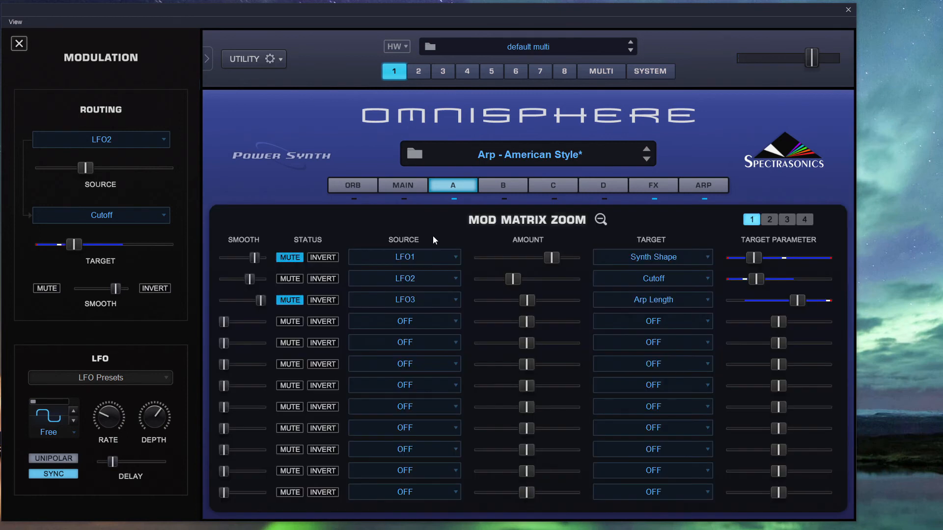
pyautogui.click(291, 279)
pyautogui.click(292, 298)
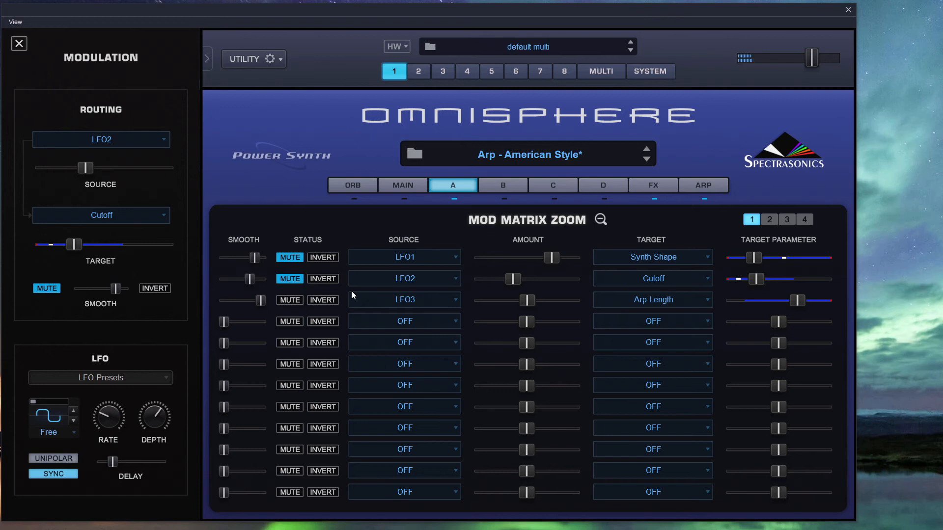
# Step: Show the LFO3 modulation details for the arpeggiator's Length
pyautogui.click(724, 182)
pyautogui.rightClick(599, 269)
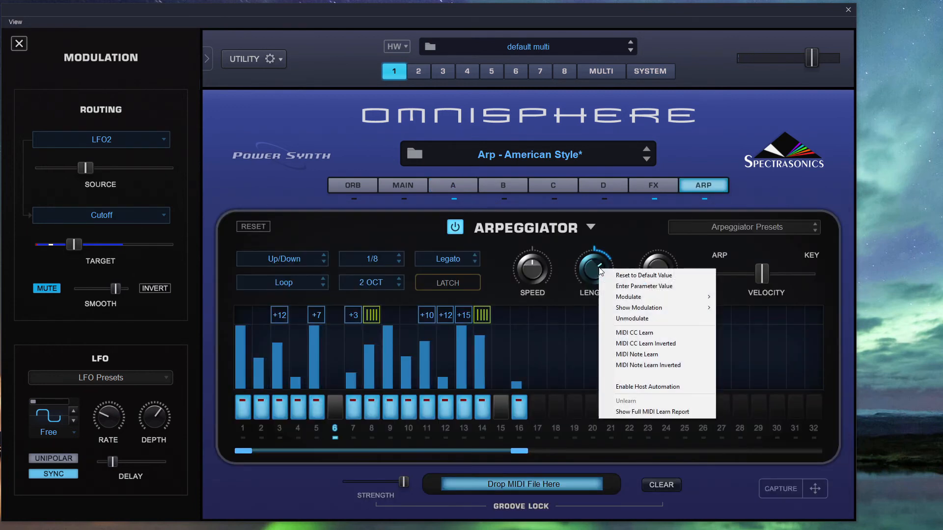
pyautogui.moveTo(673, 309)
pyautogui.click(731, 311)
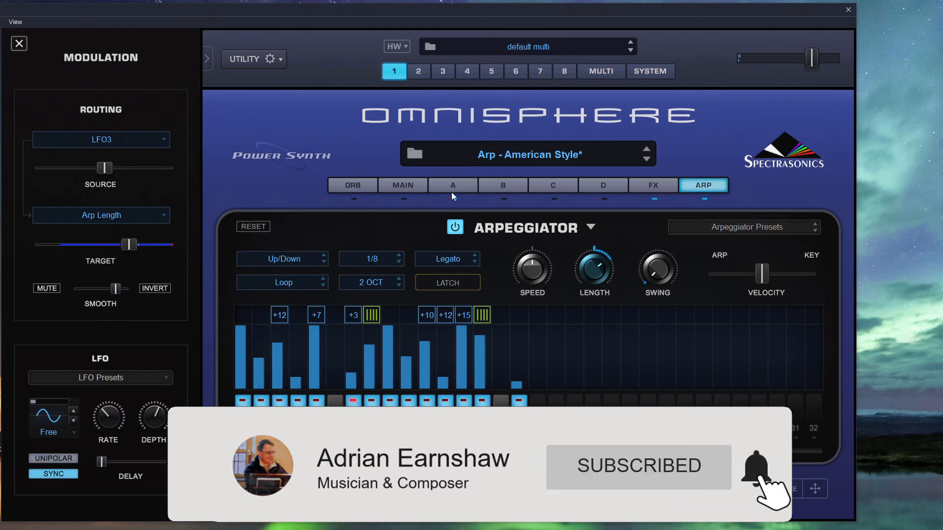
# Step: Mute the LFO3 routing to compare the arpeggiator without Length modulation, and unmute the routing again
pyautogui.click(461, 184)
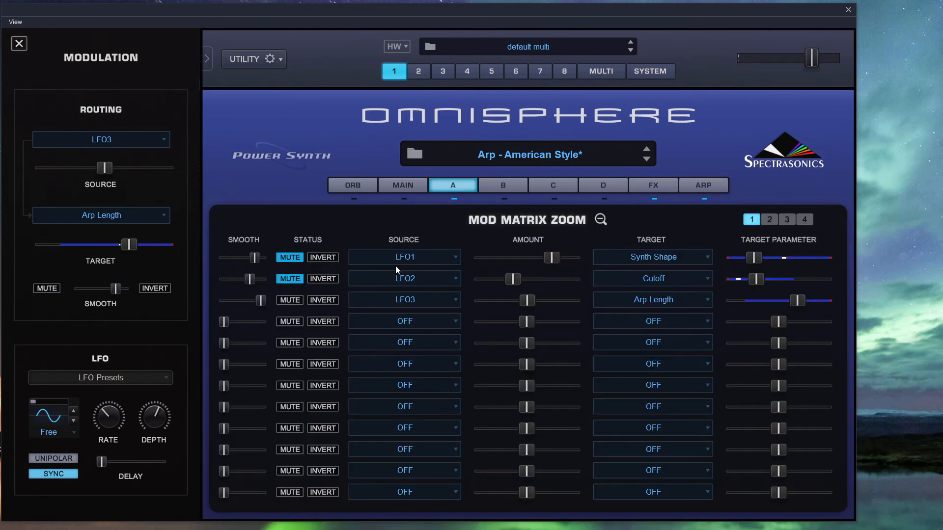
pyautogui.click(294, 300)
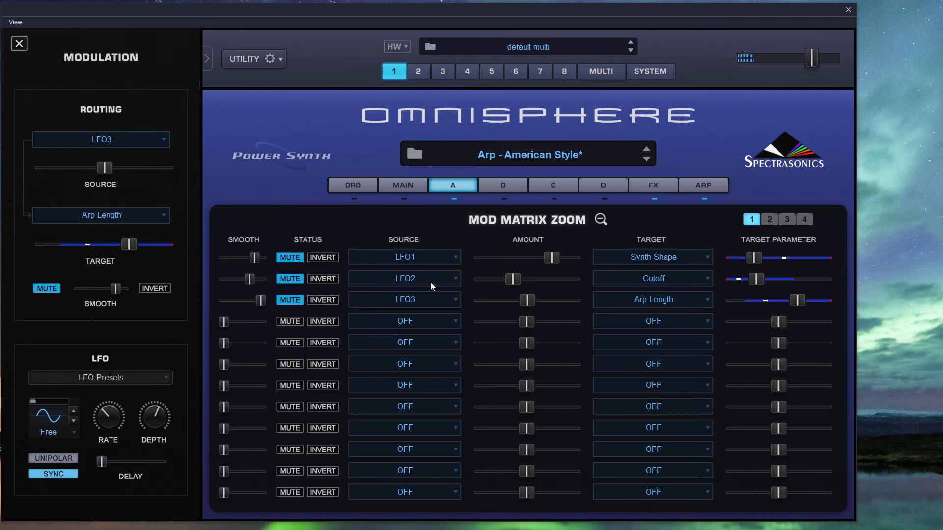
pyautogui.click(717, 188)
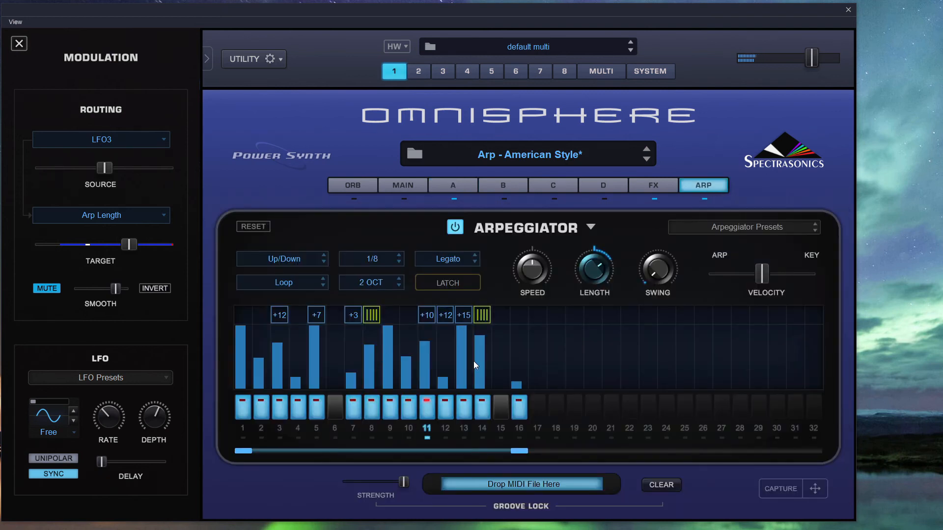
pyautogui.click(464, 191)
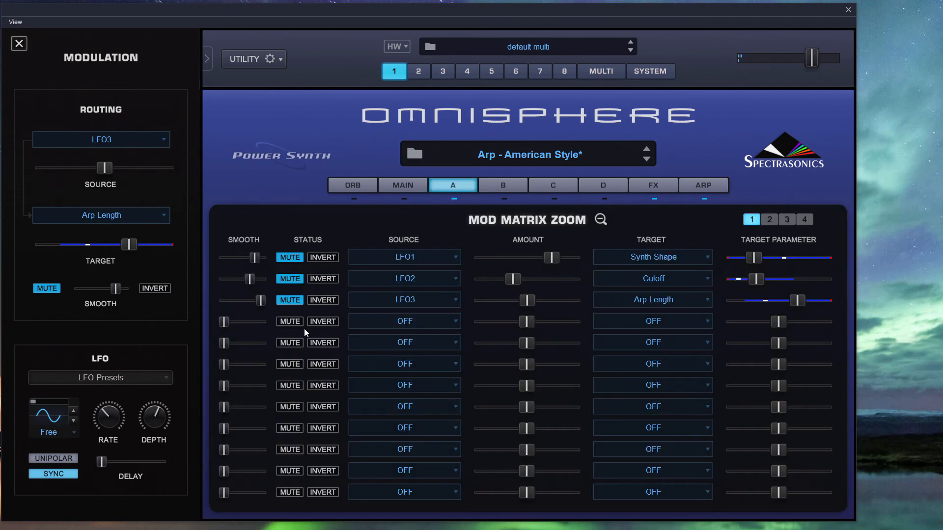
pyautogui.click(297, 300)
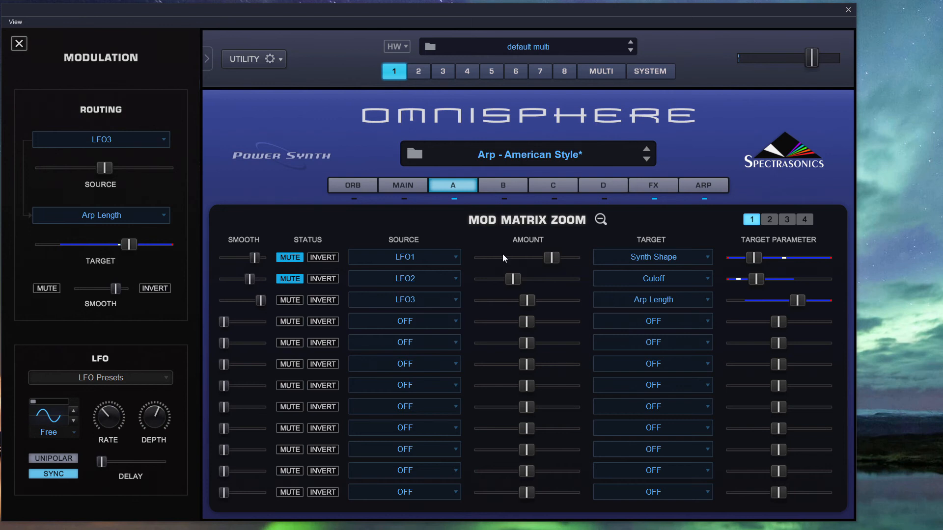
# Step: Check the arpeggiator page while its Length is being modulated, and return to layer A's modulation matrix
pyautogui.click(691, 182)
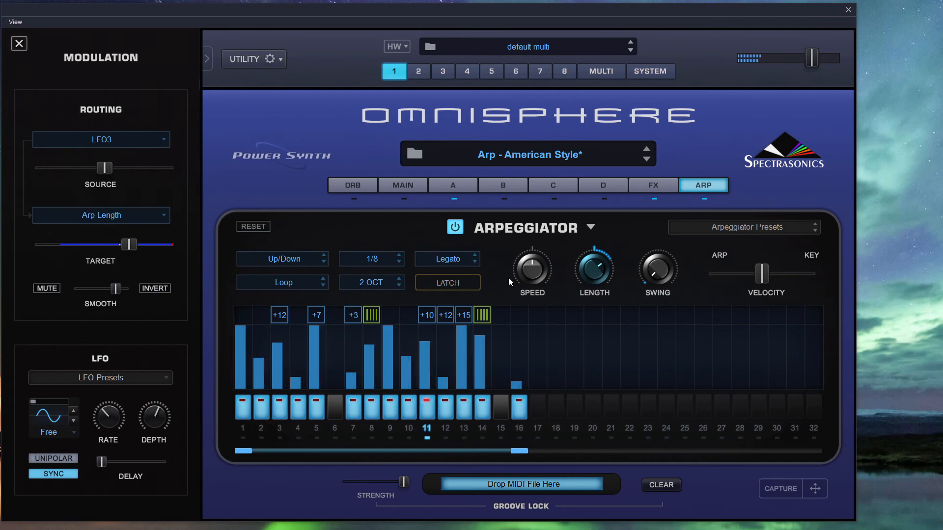
pyautogui.click(424, 186)
pyautogui.click(449, 185)
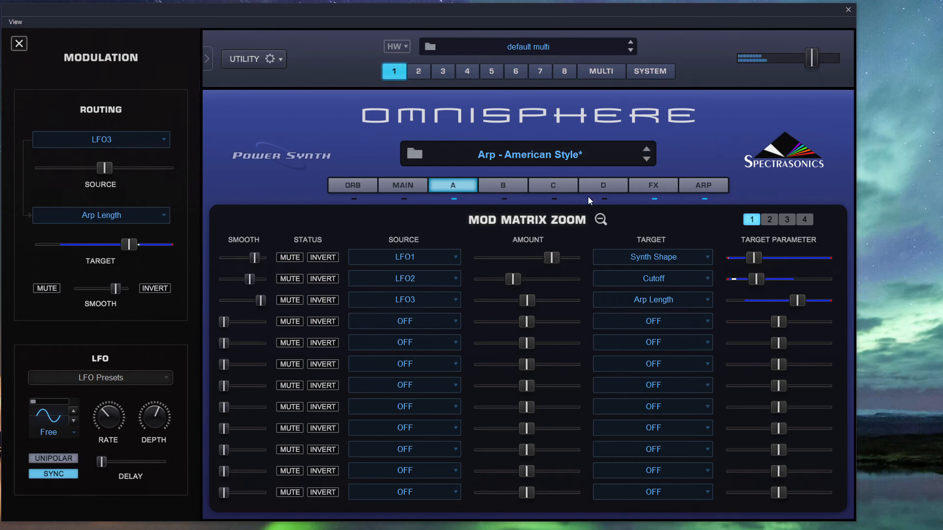
# Step: Modulate the BPM Delay X3's mix with an LFO in the common effects rack
pyautogui.click(658, 186)
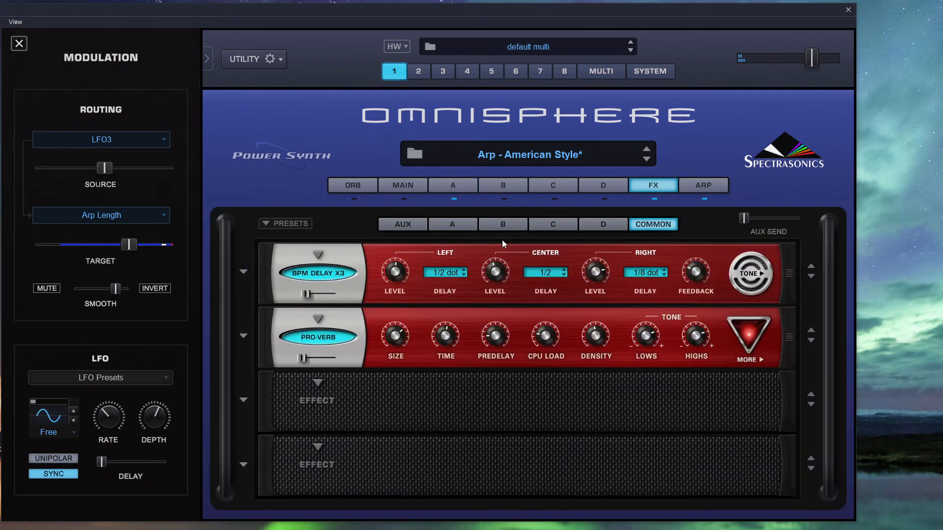
pyautogui.rightClick(308, 296)
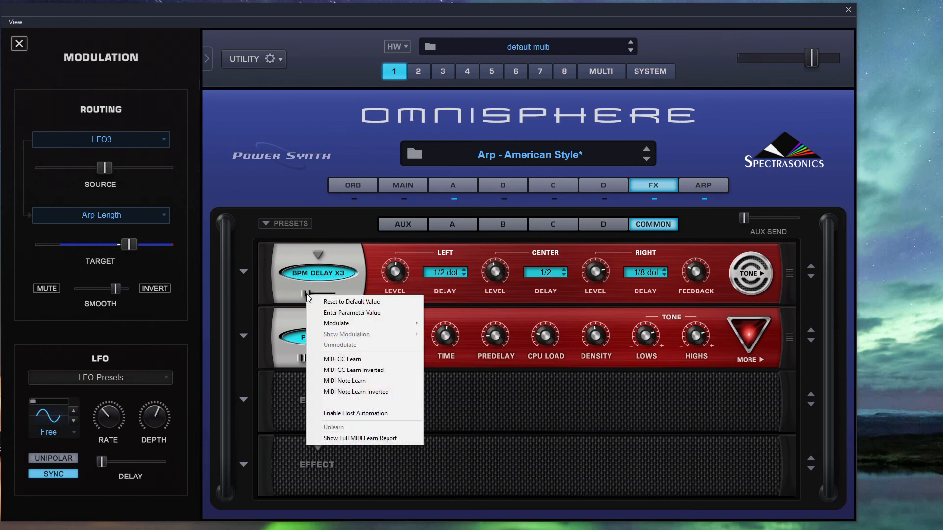
pyautogui.moveTo(350, 324)
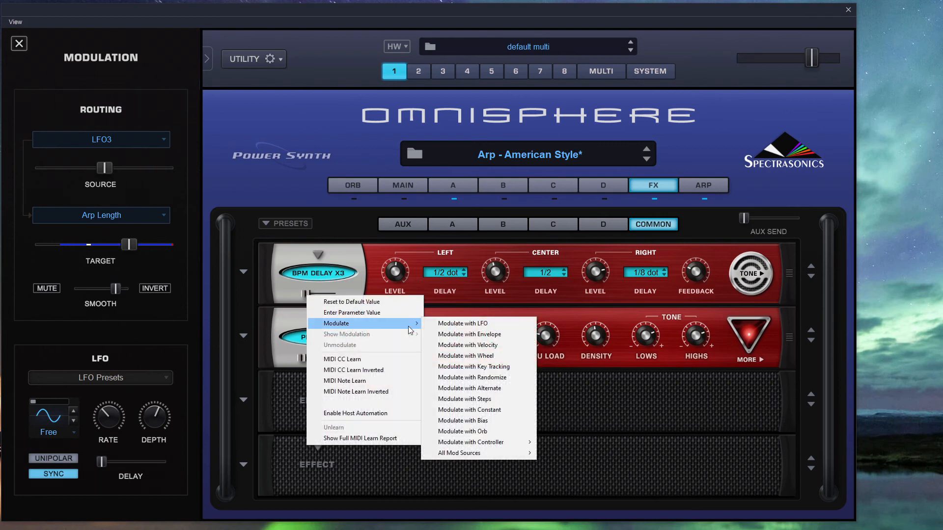
pyautogui.click(506, 325)
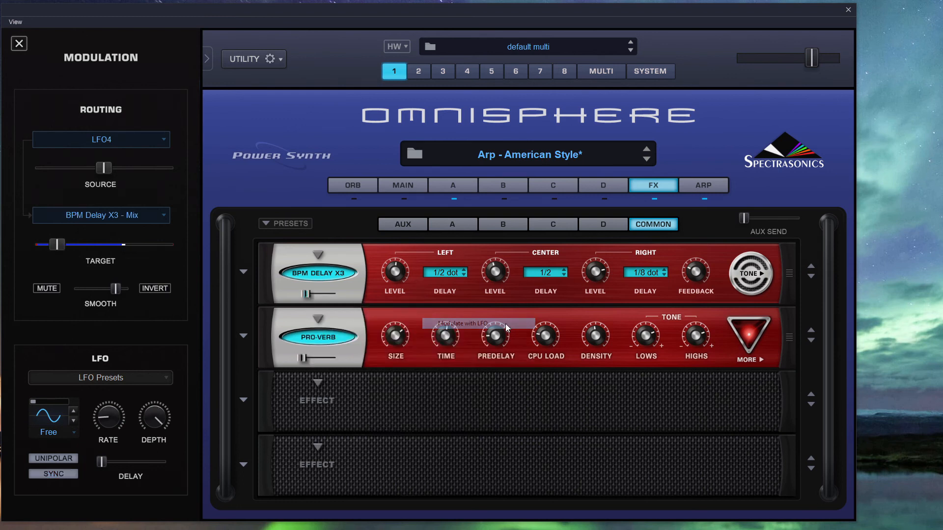
# Step: Sync LFO4 for the BPM Delay X3 mix, raise its rate slightly, reduce its depth to about half, and slightly increase the routing's smoothing
pyautogui.click(431, 193)
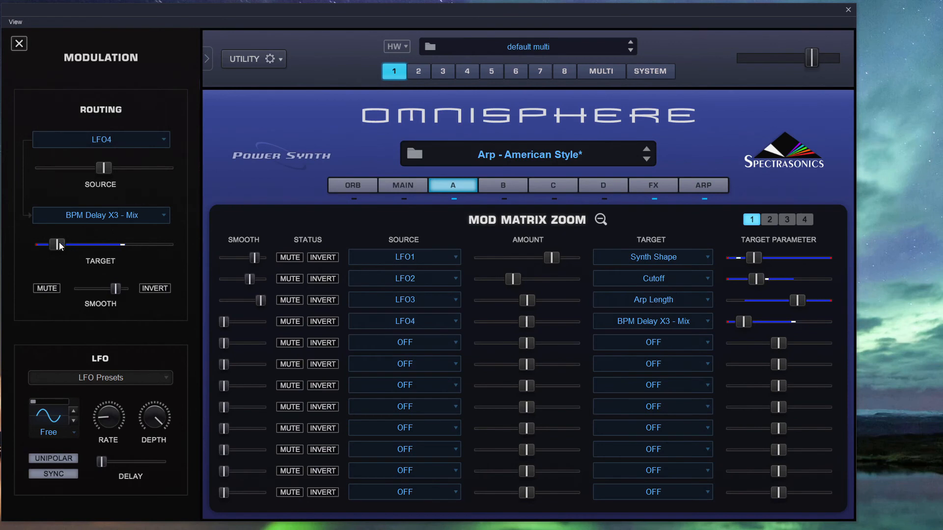
pyautogui.moveTo(160, 429); pyautogui.dragTo(148, 497)
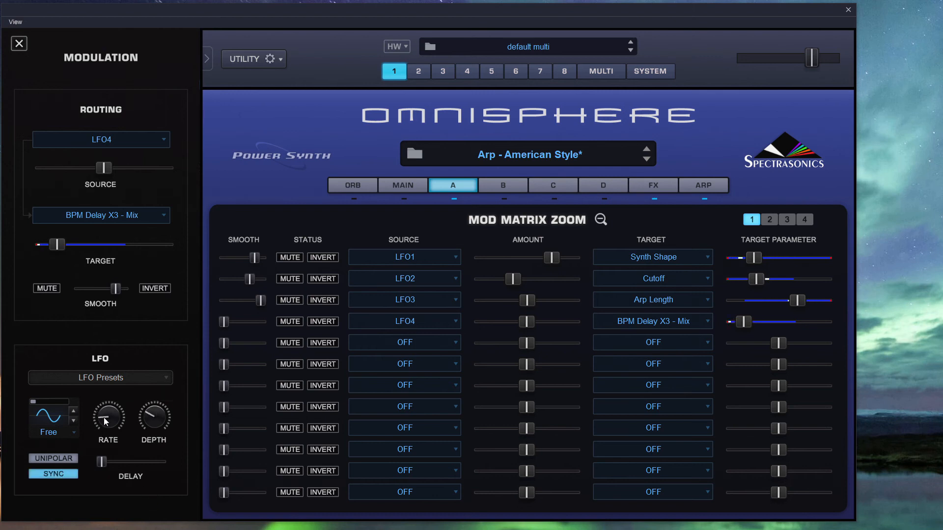
pyautogui.moveTo(104, 418); pyautogui.dragTo(110, 409)
pyautogui.moveTo(154, 409)
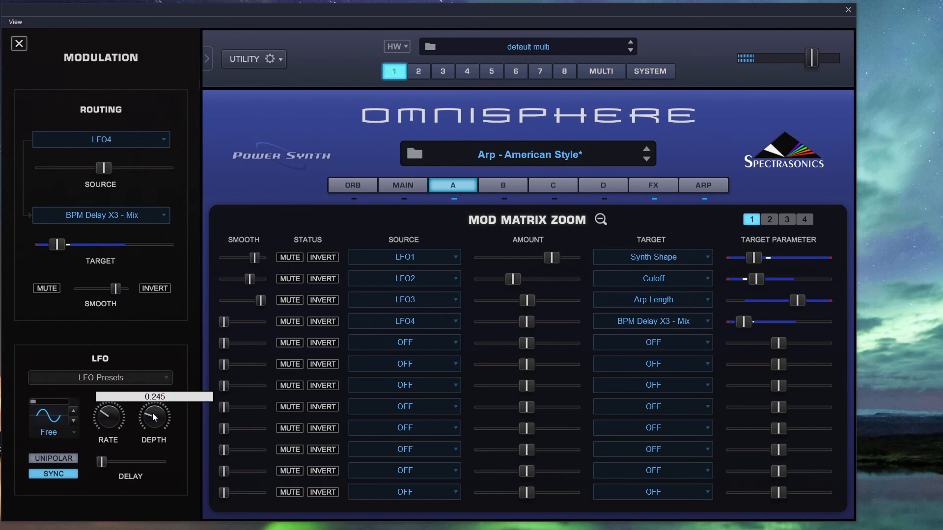
pyautogui.moveTo(156, 417); pyautogui.dragTo(158, 410)
pyautogui.moveTo(116, 284); pyautogui.dragTo(118, 285)
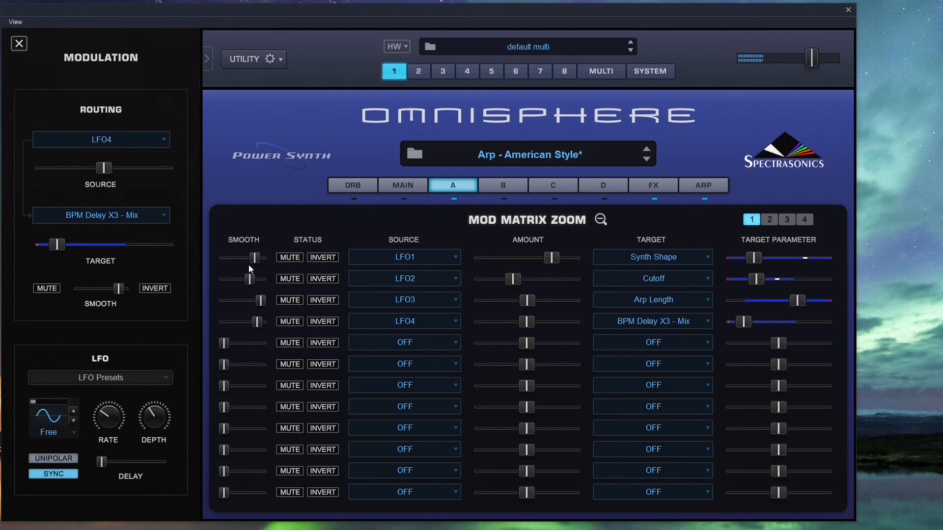
pyautogui.moveTo(154, 421); pyautogui.dragTo(161, 409)
# Step: Review the effects and arpeggiator pages, and modulate the PRO-Verb's mix with an LFO in the common effects rack
pyautogui.click(653, 186)
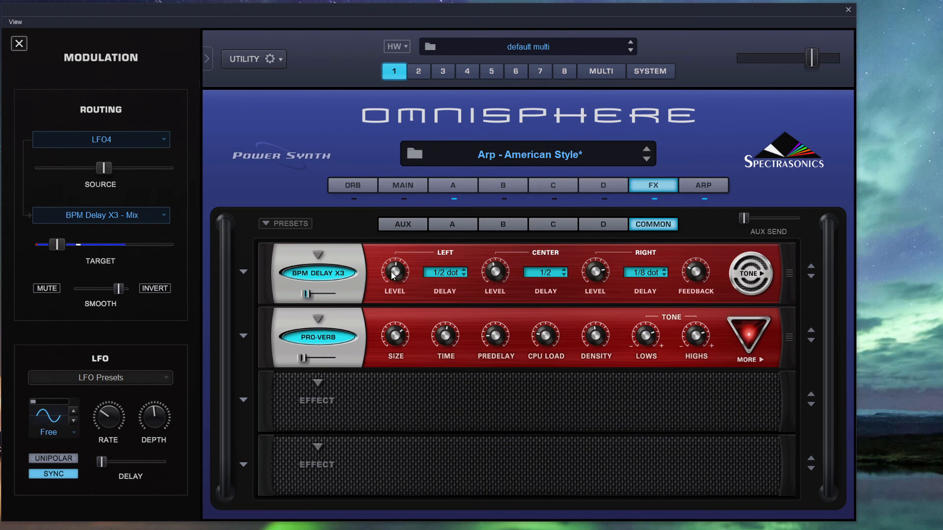
pyautogui.click(705, 184)
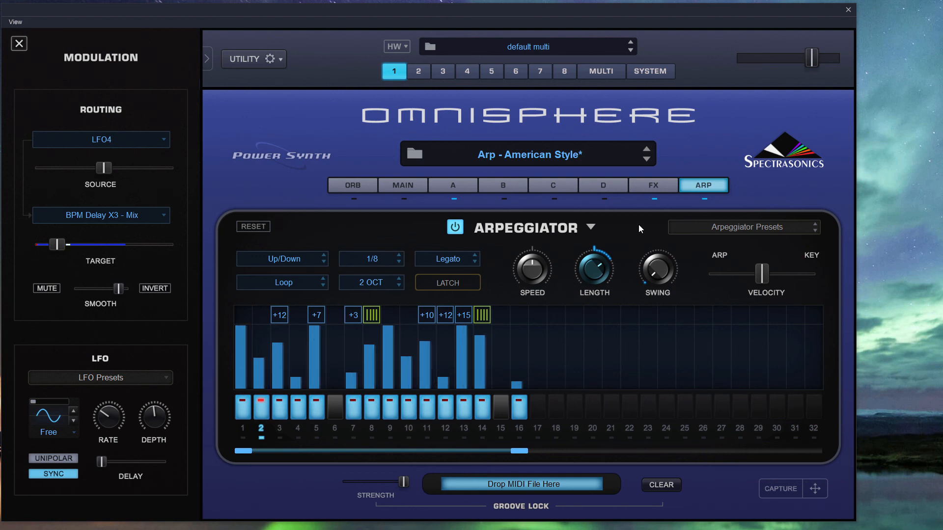
pyautogui.click(655, 188)
pyautogui.rightClick(303, 359)
pyautogui.moveTo(344, 389)
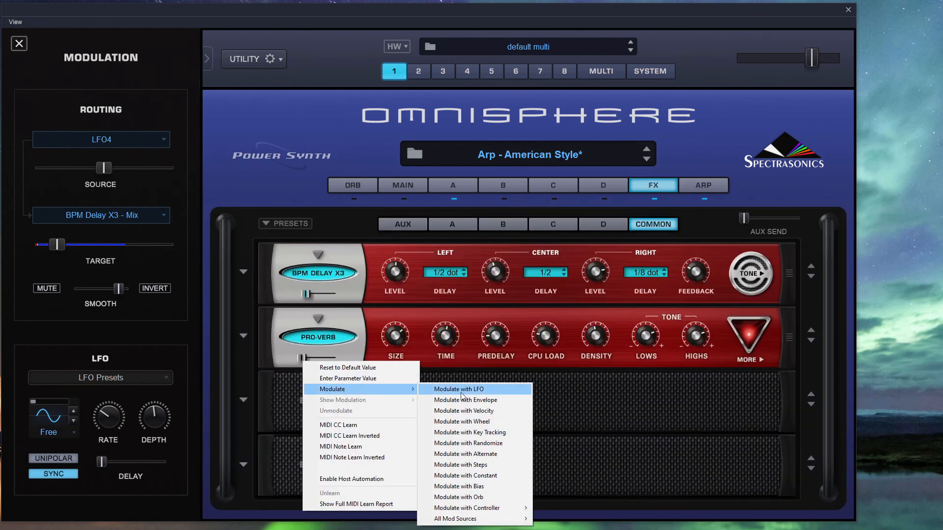
pyautogui.click(461, 392)
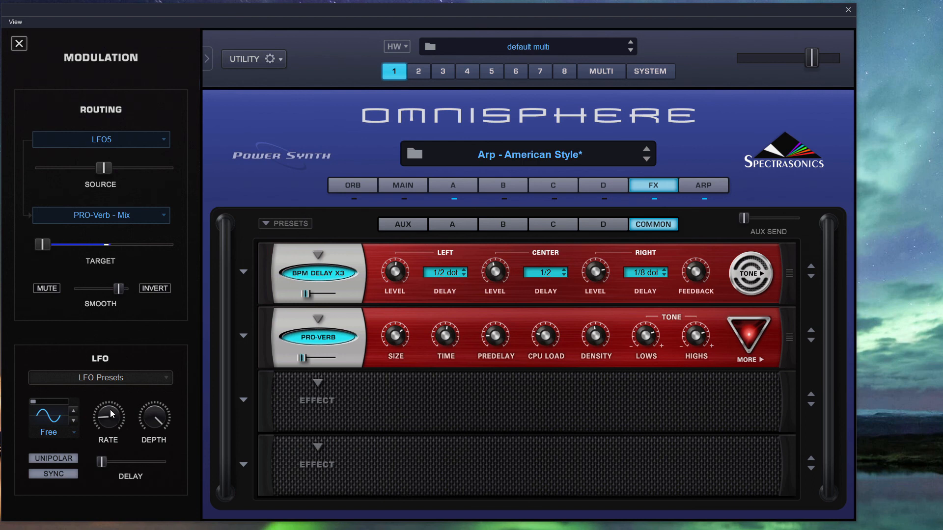
# Step: Adjust LFO5's rate and lower its depth to a little above half for the PRO-Verb mix modulation
pyautogui.moveTo(113, 422)
pyautogui.mouseDown()
pyautogui.moveTo(118, 411)
pyautogui.moveTo(114, 420)
pyautogui.mouseUp()
pyautogui.moveTo(153, 464); pyautogui.dragTo(149, 481)
pyautogui.moveTo(153, 424); pyautogui.dragTo(112, 415)
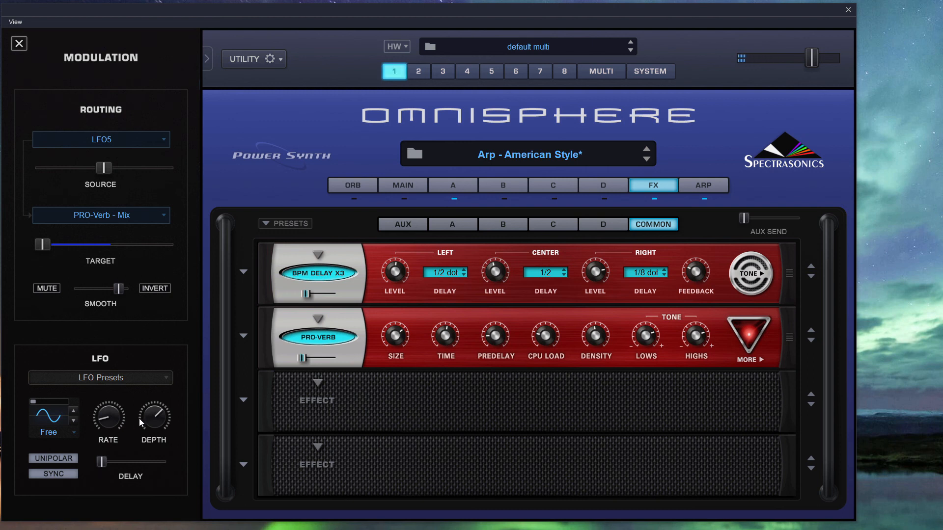
pyautogui.moveTo(111, 421)
pyautogui.moveTo(160, 422)
pyautogui.moveTo(157, 421)
pyautogui.mouseDown()
pyautogui.moveTo(117, 412)
pyautogui.moveTo(118, 402)
pyautogui.mouseUp()
# Step: Return to layer A and show its full modulation matrix with all routings
pyautogui.click(423, 186)
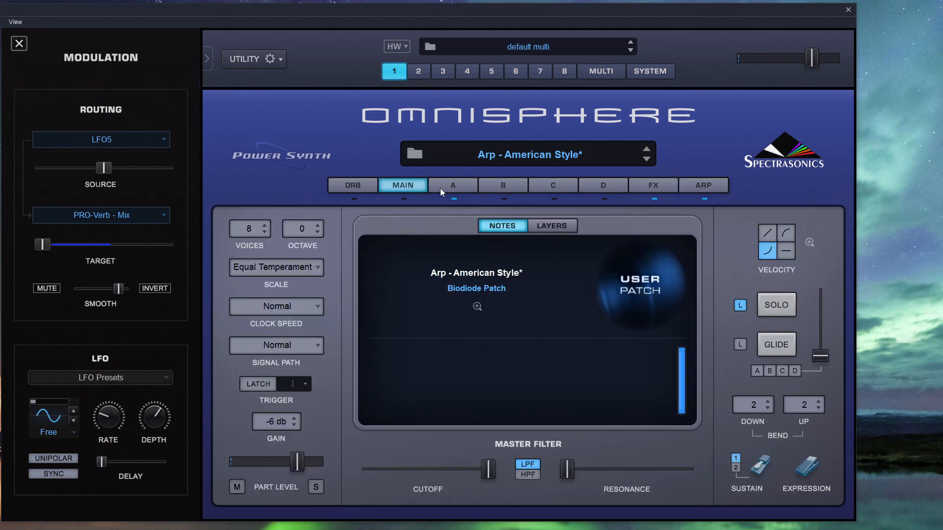
pyautogui.click(442, 187)
pyautogui.click(599, 220)
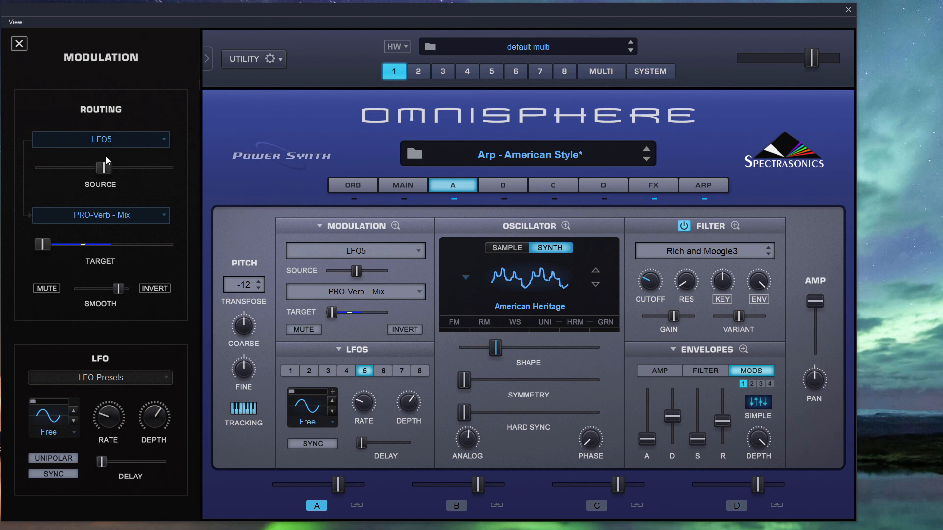
pyautogui.click(392, 227)
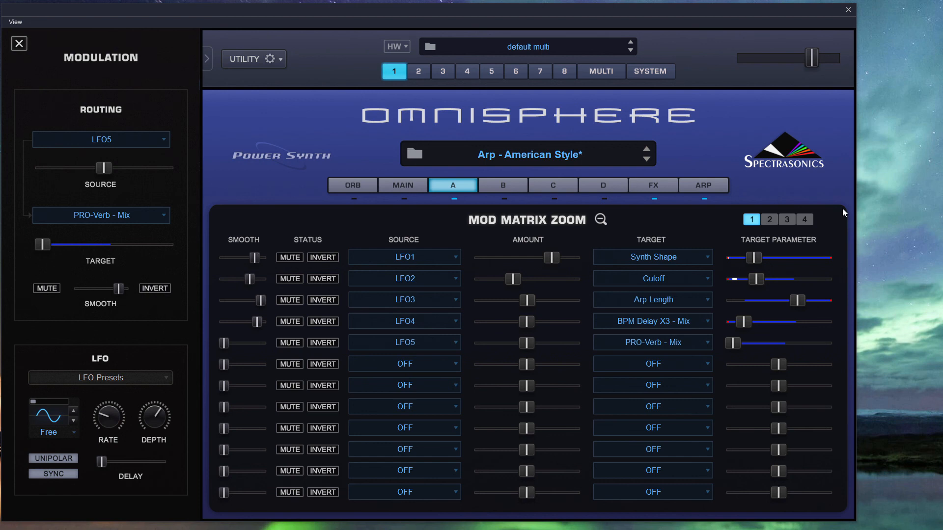
# Step: Browse the modulation matrix's other pages and the available modulation sources for the Cutoff routing
pyautogui.click(806, 221)
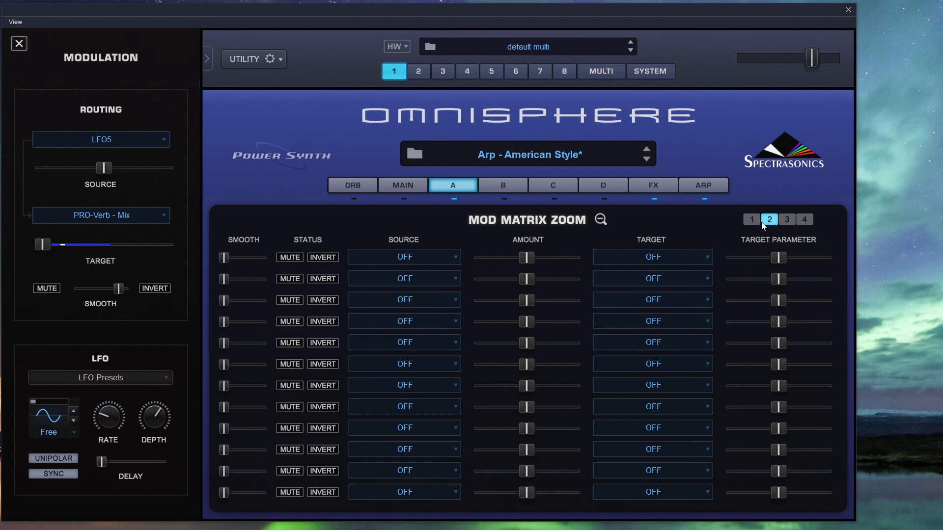
pyautogui.click(752, 220)
pyautogui.click(792, 221)
pyautogui.click(746, 219)
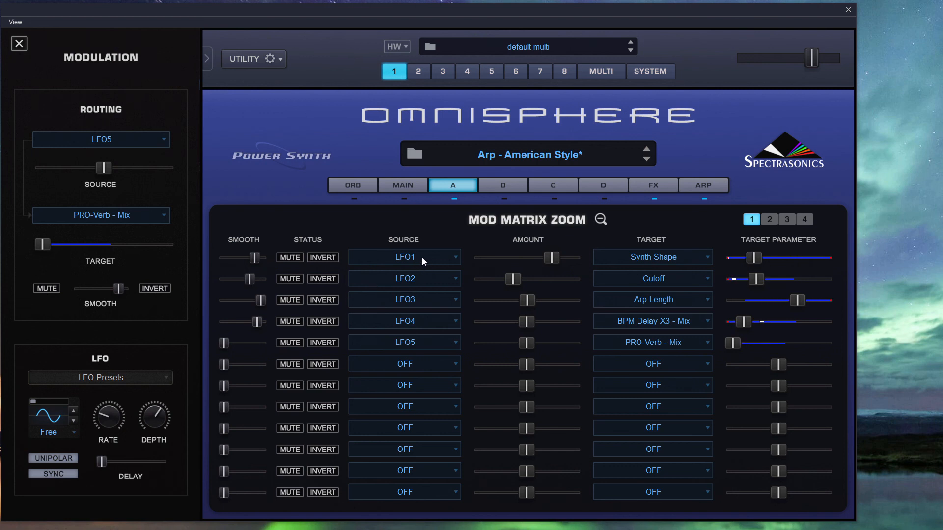
pyautogui.click(420, 279)
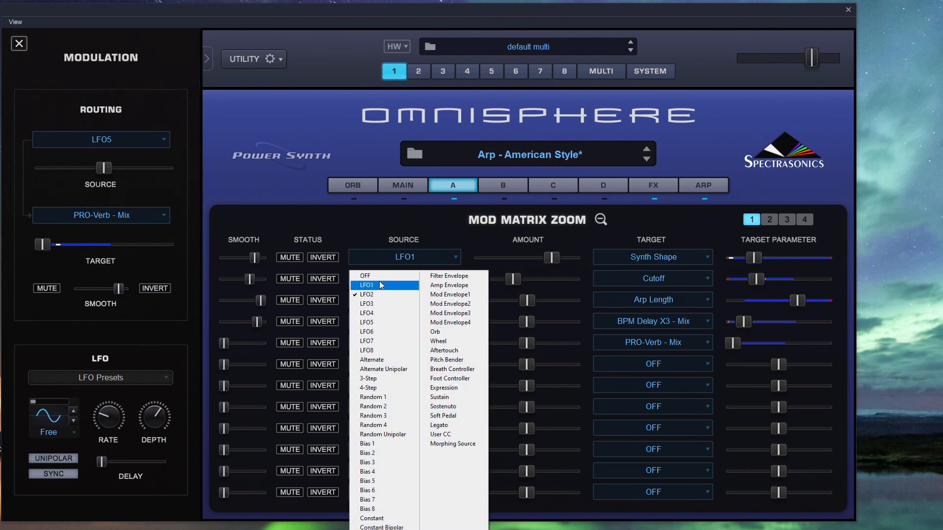
pyautogui.click(426, 239)
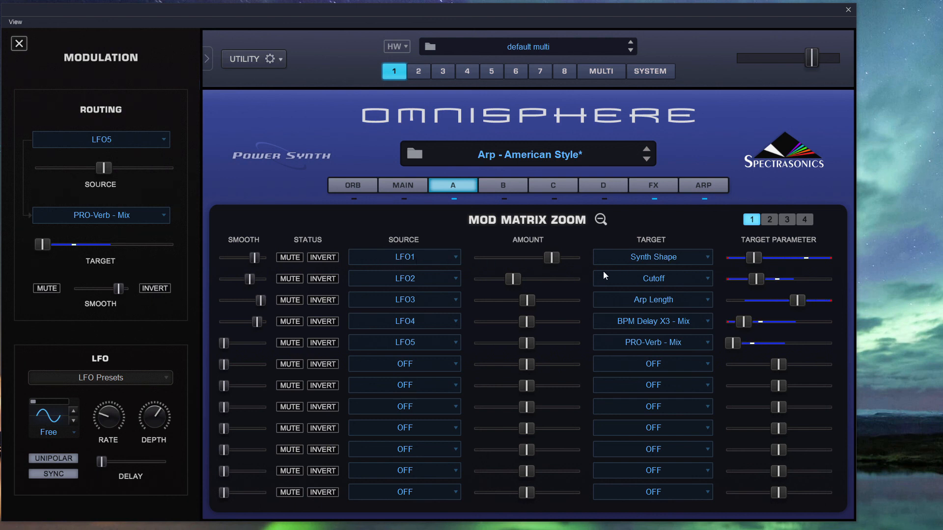
# Step: Set the source of the Cutoff, Arp Length, BPM Delay X3 - Mix and PRO-Verb - Mix routings to LFO1
pyautogui.click(411, 281)
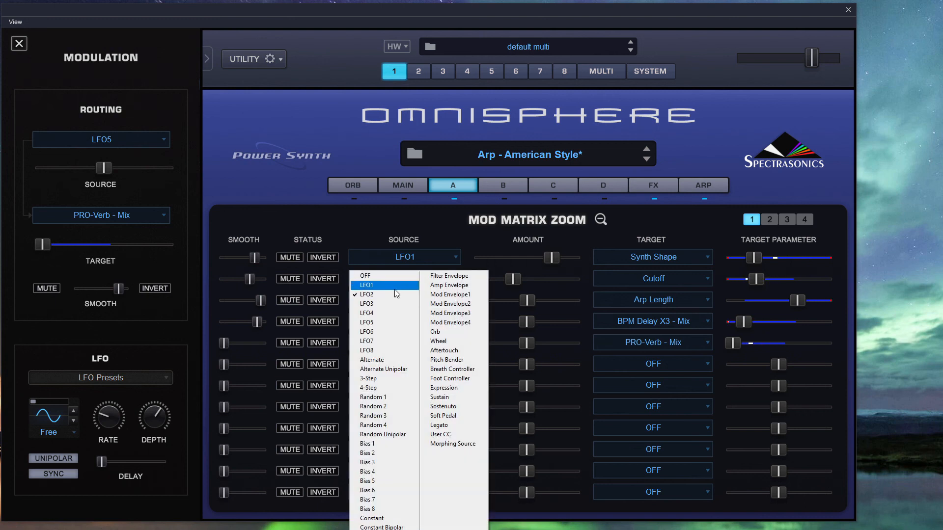
pyautogui.click(394, 286)
pyautogui.click(425, 300)
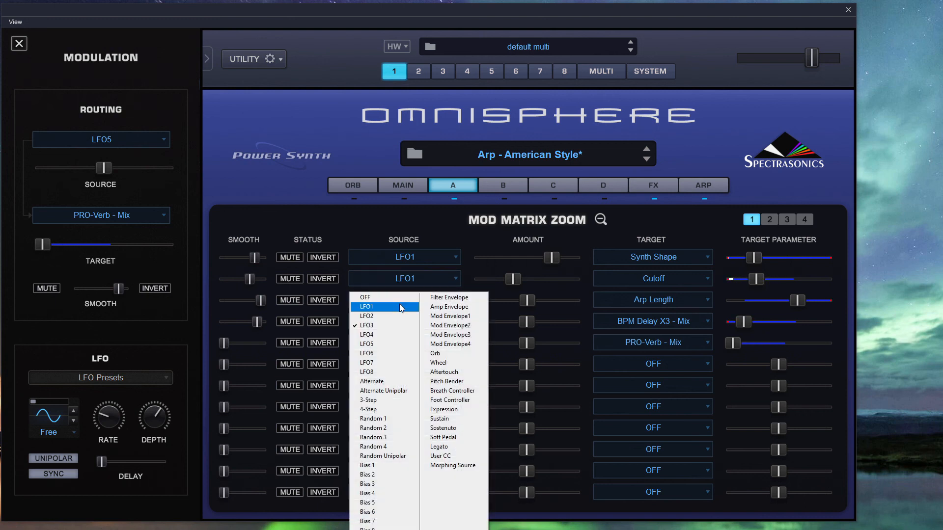
pyautogui.click(402, 307)
pyautogui.click(405, 321)
pyautogui.click(405, 325)
pyautogui.click(406, 342)
pyautogui.click(405, 346)
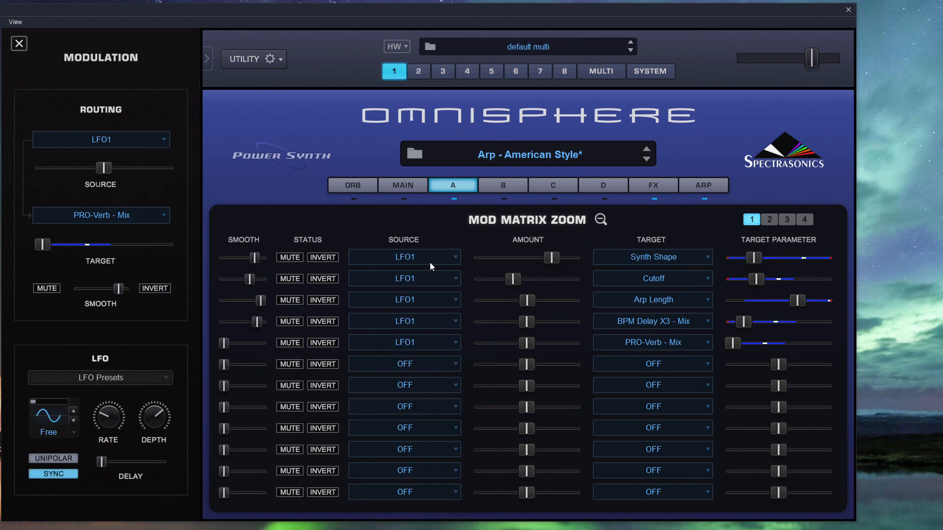